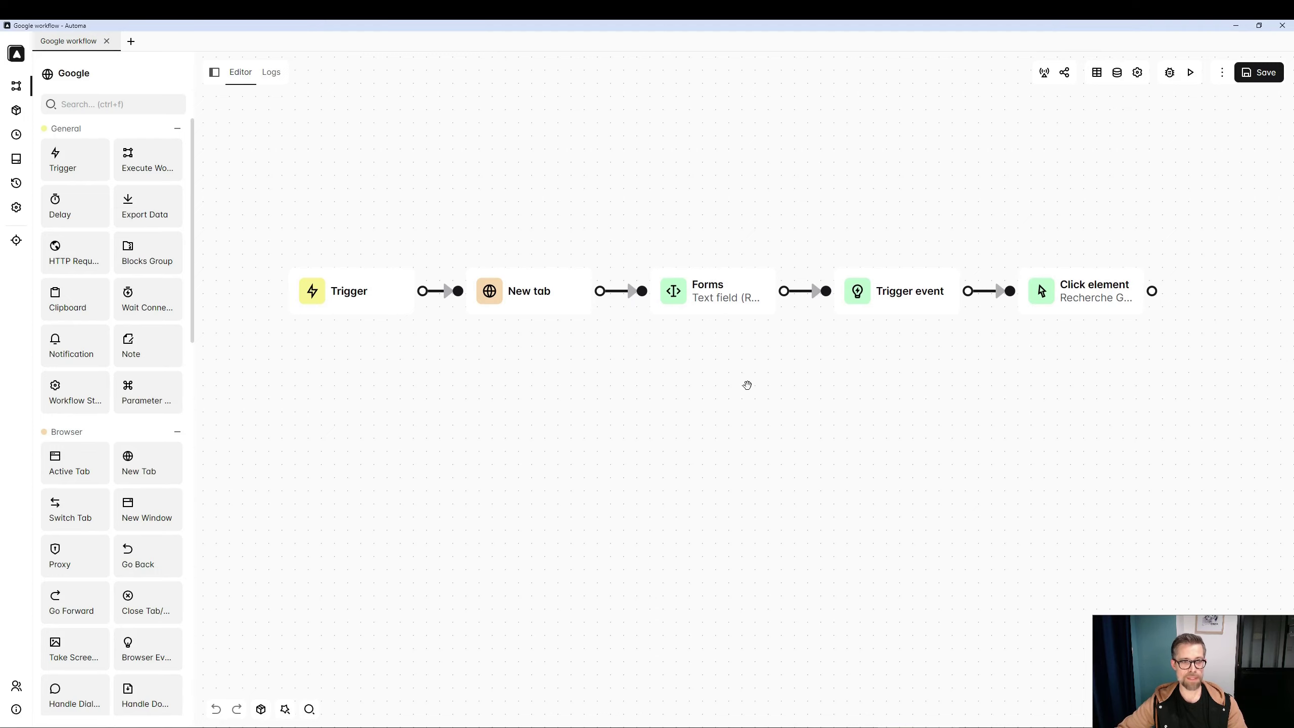
# - Review the settings of the New tab, Forms, Trigger event and Click element blocks, including the page URL and search text
pyautogui.scroll(-1, 748, 385)
pyautogui.doubleClick(567, 319)
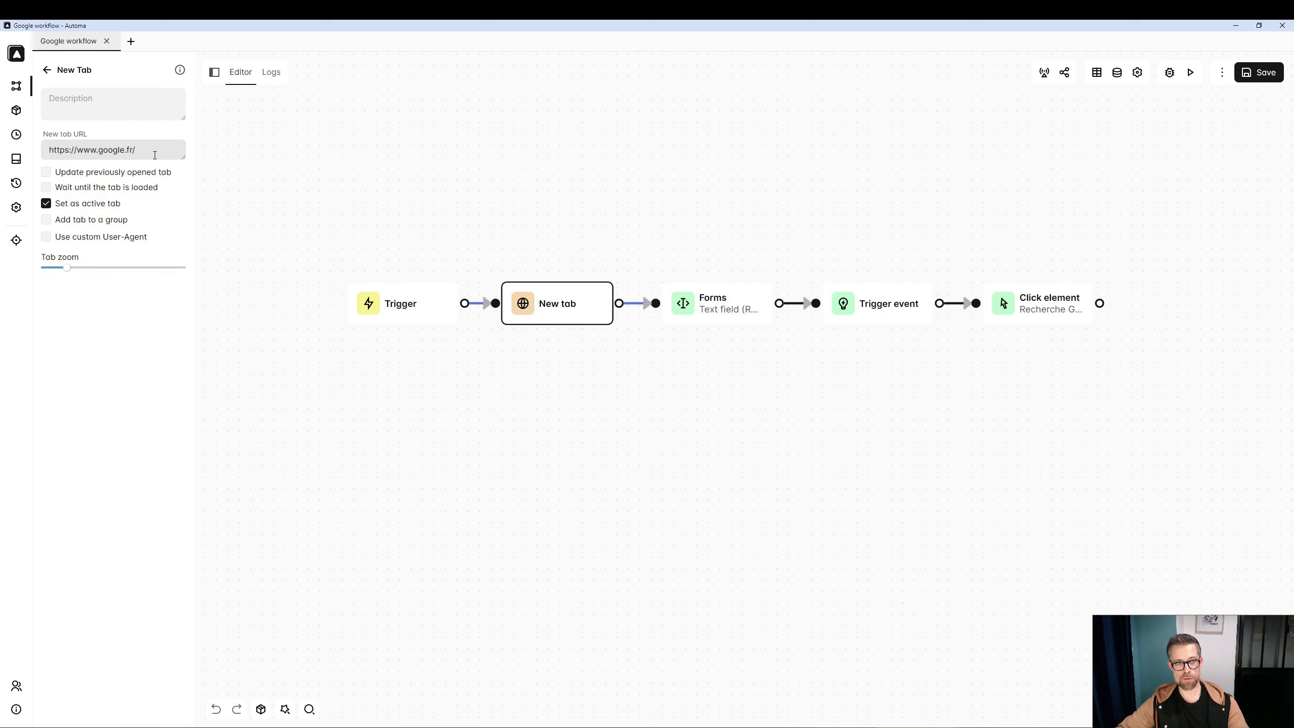
pyautogui.tripleClick(155, 154)
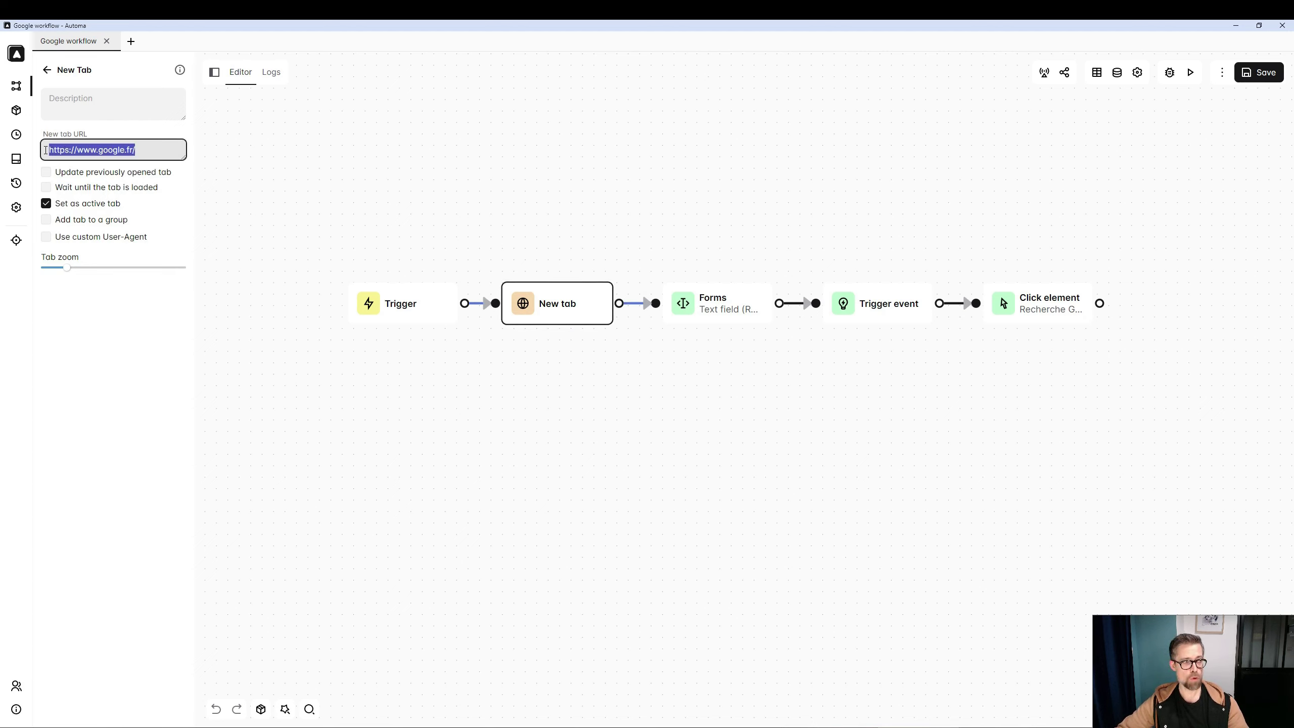
pyautogui.click(729, 316)
pyautogui.doubleClick(729, 316)
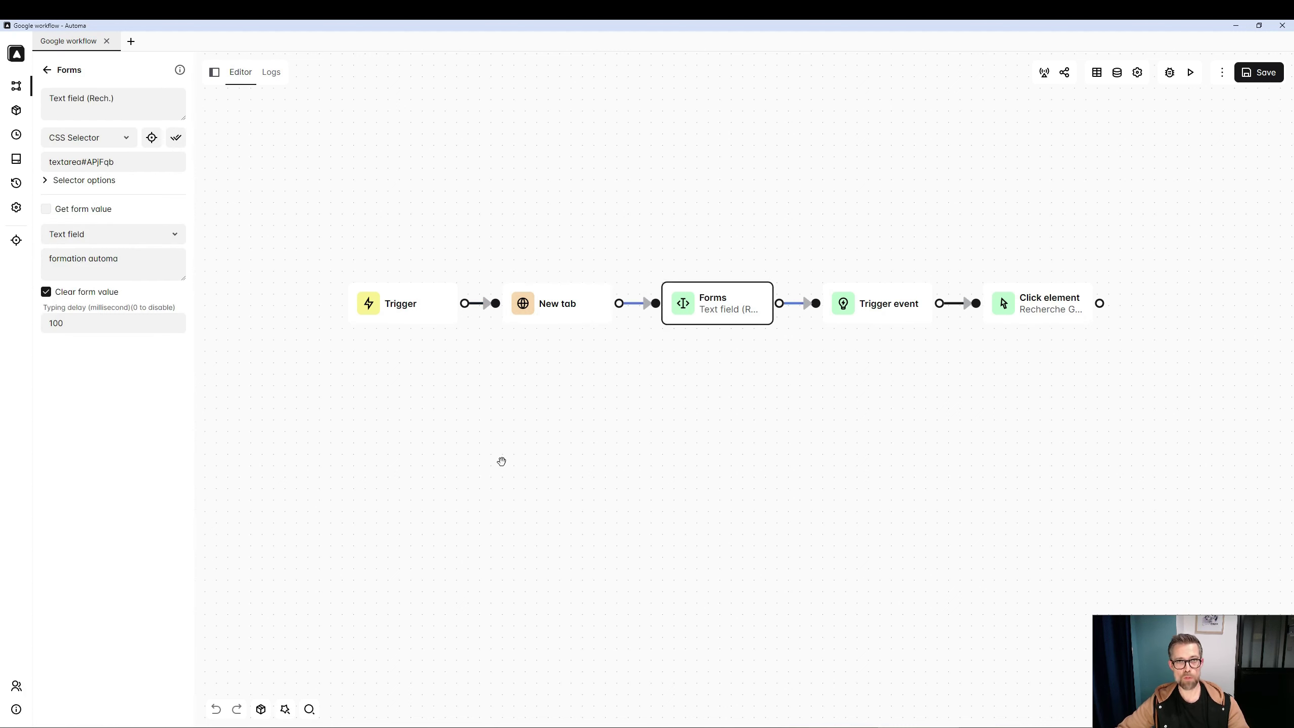
pyautogui.tripleClick(115, 264)
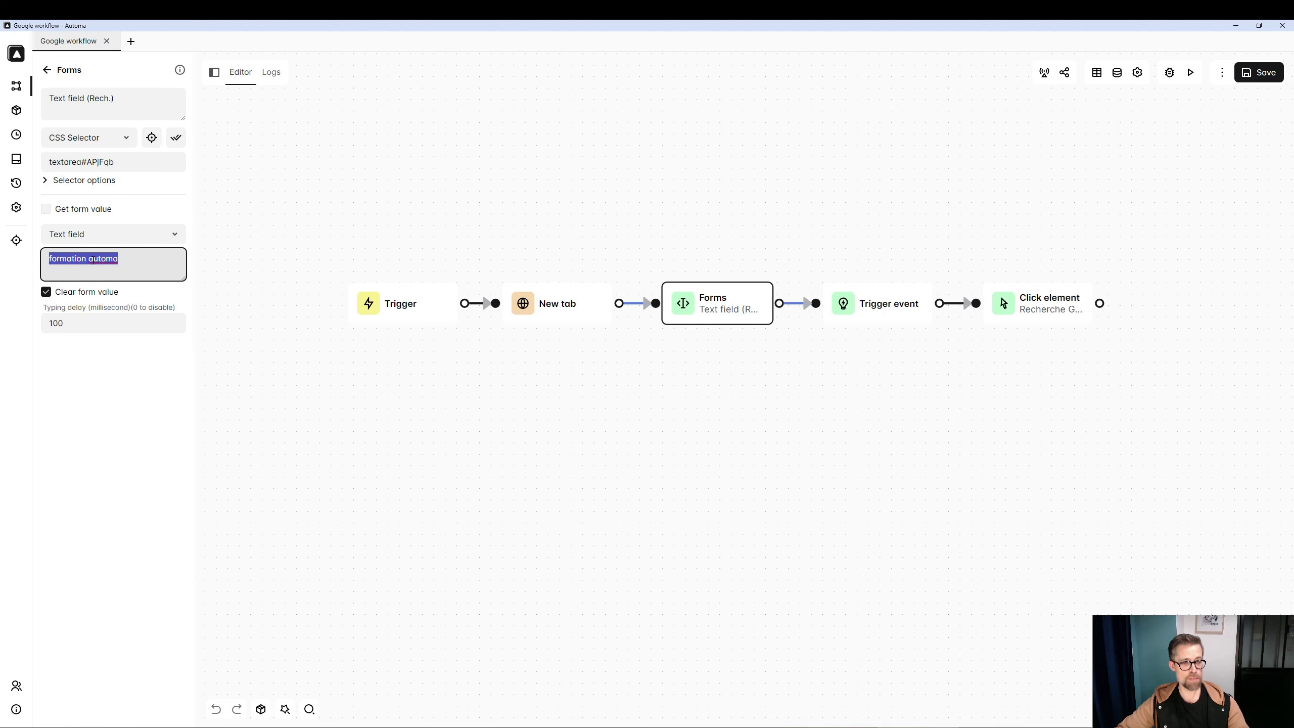
pyautogui.click(347, 412)
pyautogui.doubleClick(892, 316)
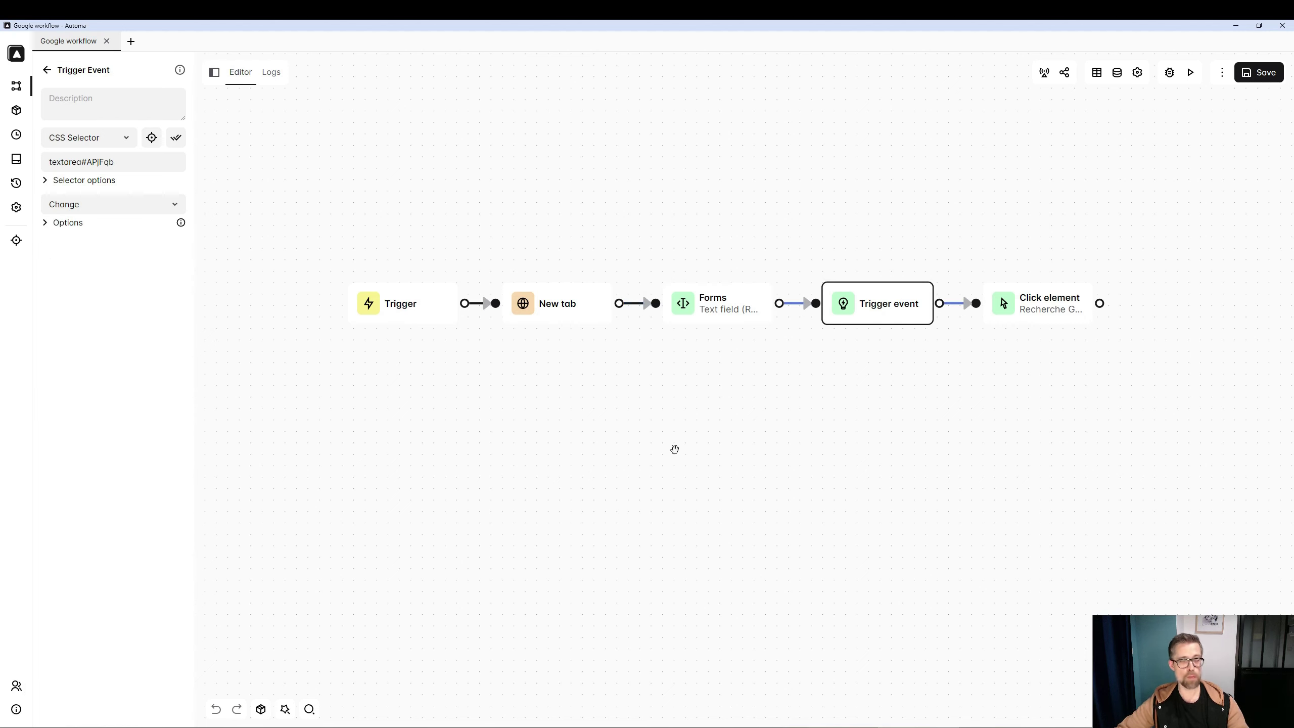
pyautogui.doubleClick(1044, 318)
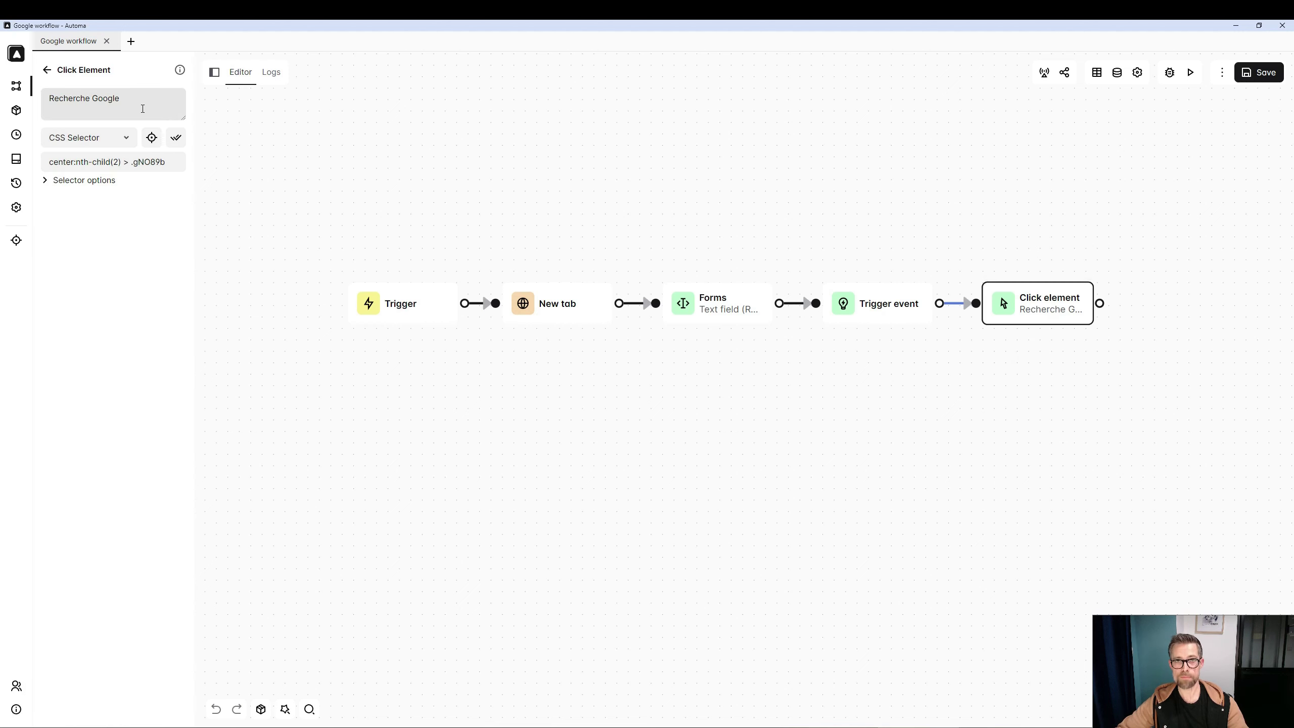
# - Check the CSS selector of the Forms block and execute the Google workflow
pyautogui.doubleClick(719, 319)
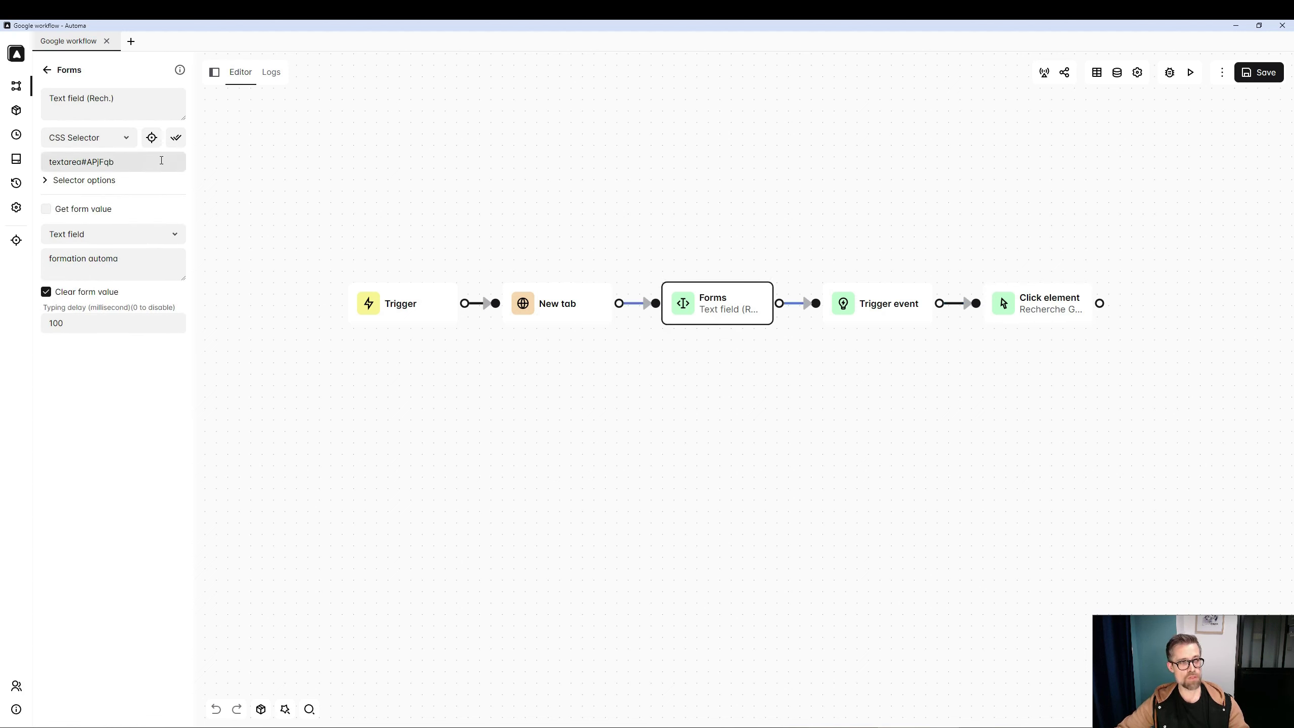
pyautogui.moveTo(127, 162); pyautogui.dragTo(47, 162)
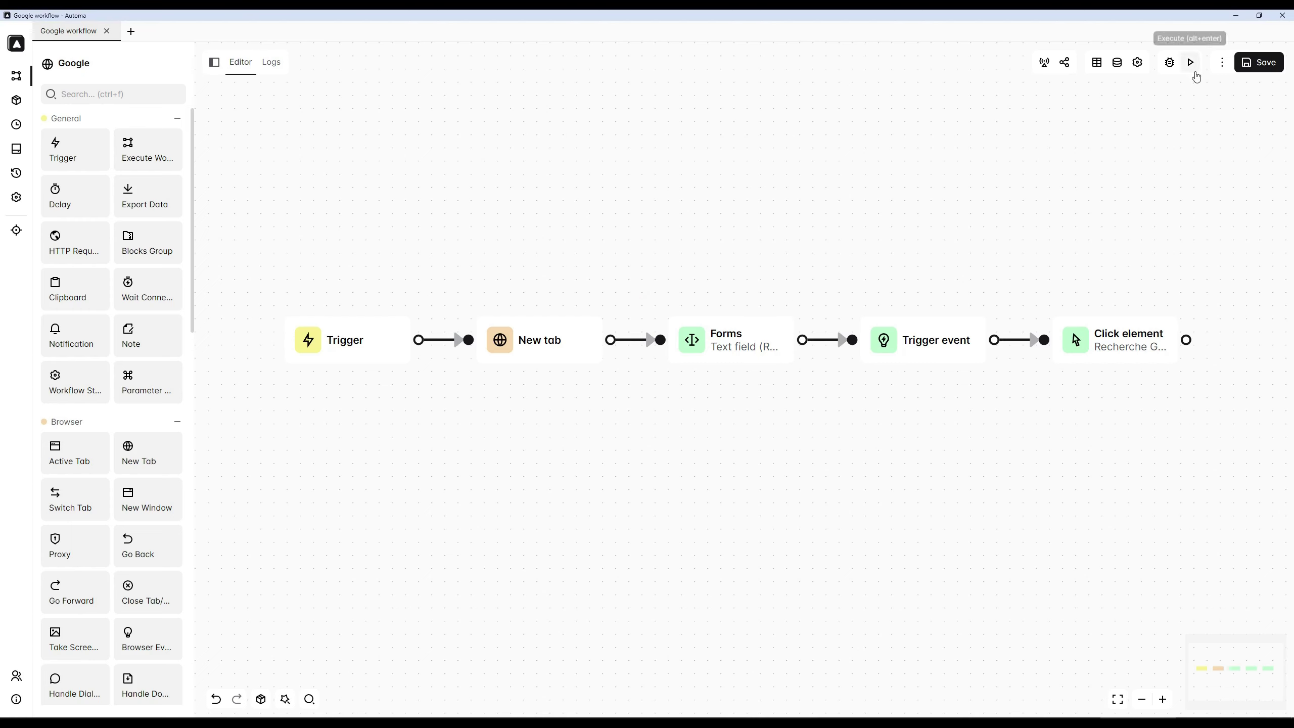
pyautogui.click(1191, 62)
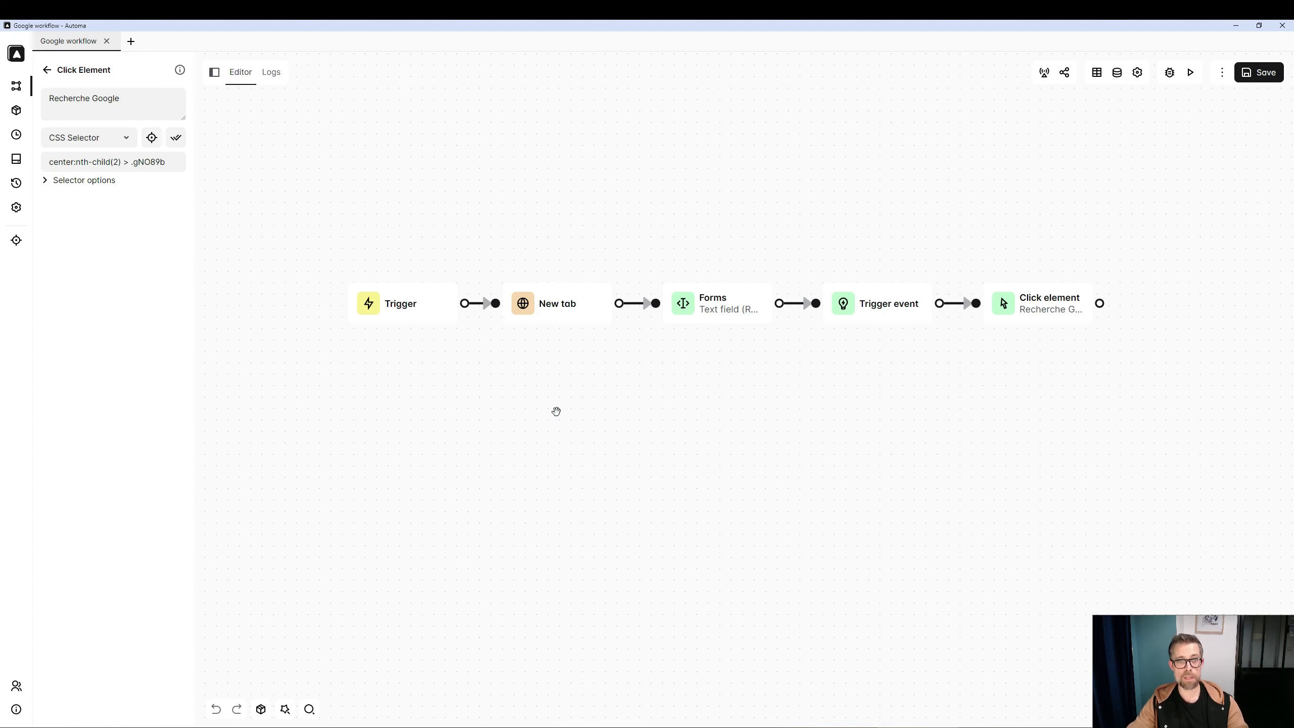
# - Add a JavaScript Code block below the block chain and view its default script in the code editor
pyautogui.scroll(1, 571, 431)
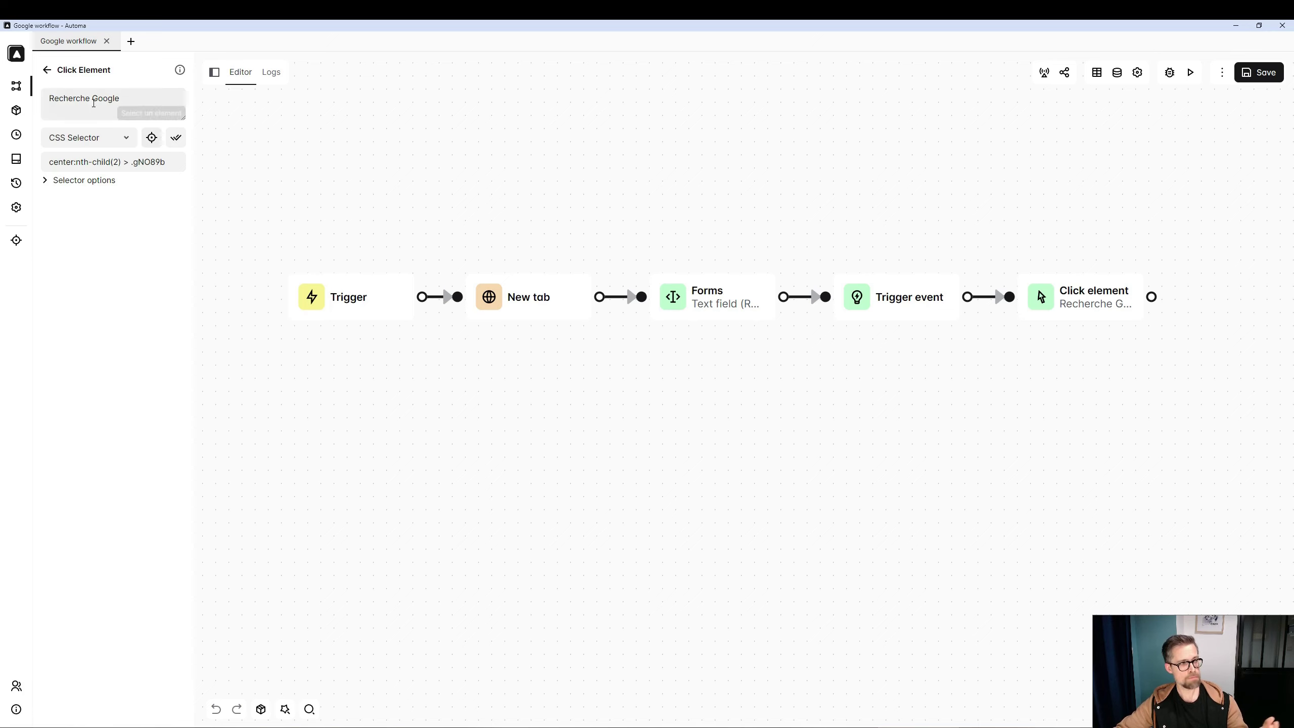
pyautogui.click(47, 69)
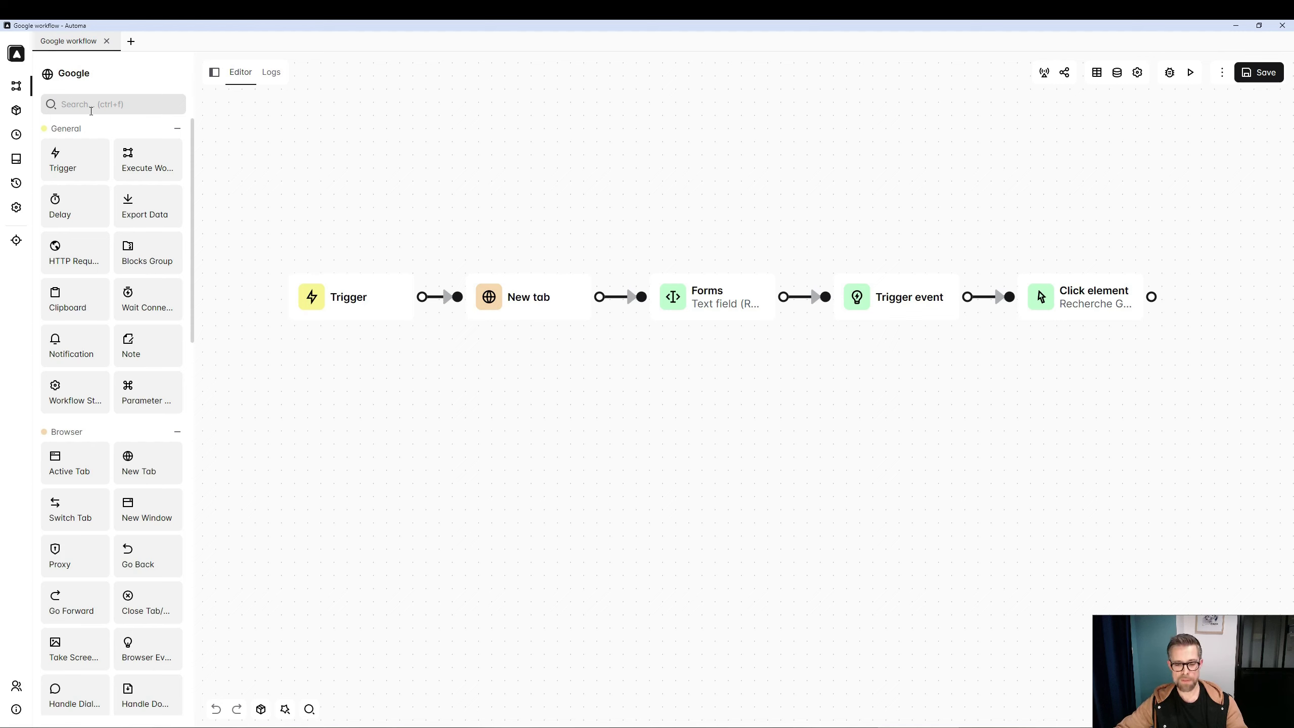
pyautogui.click(91, 107)
pyautogui.write('java')
pyautogui.moveTo(101, 159); pyautogui.dragTo(581, 464)
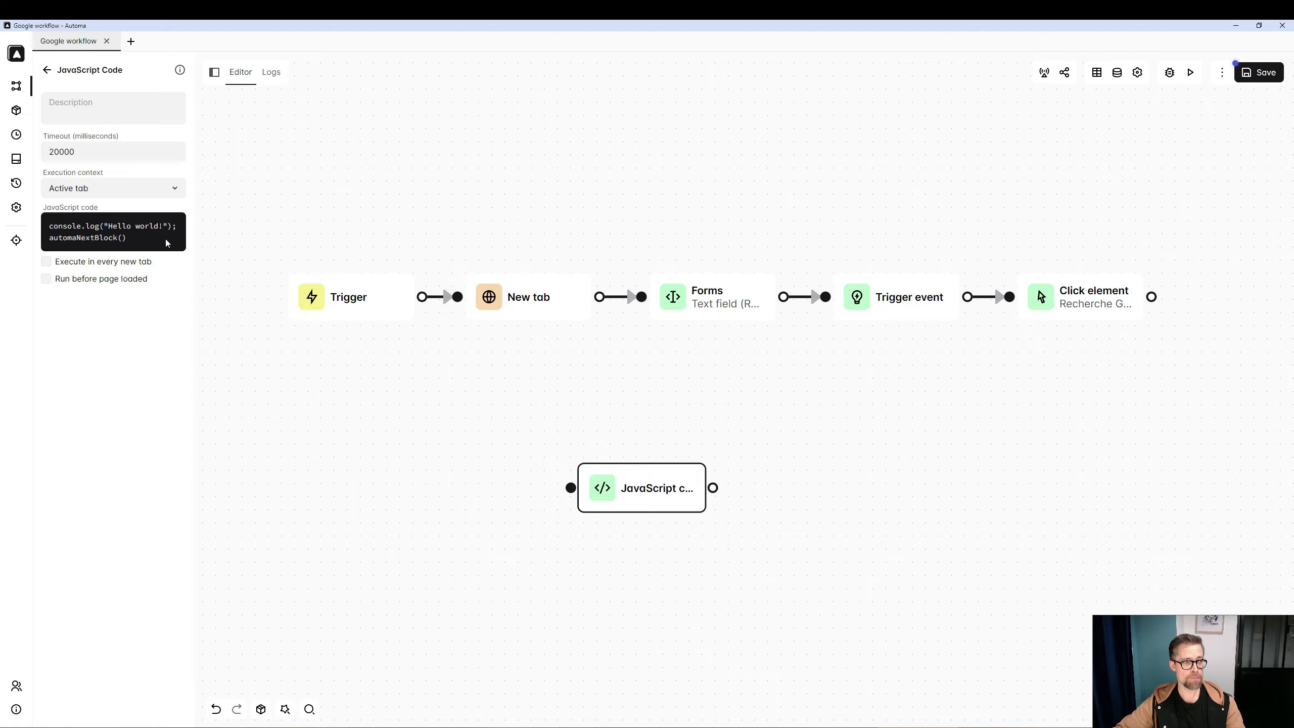
pyautogui.click(167, 243)
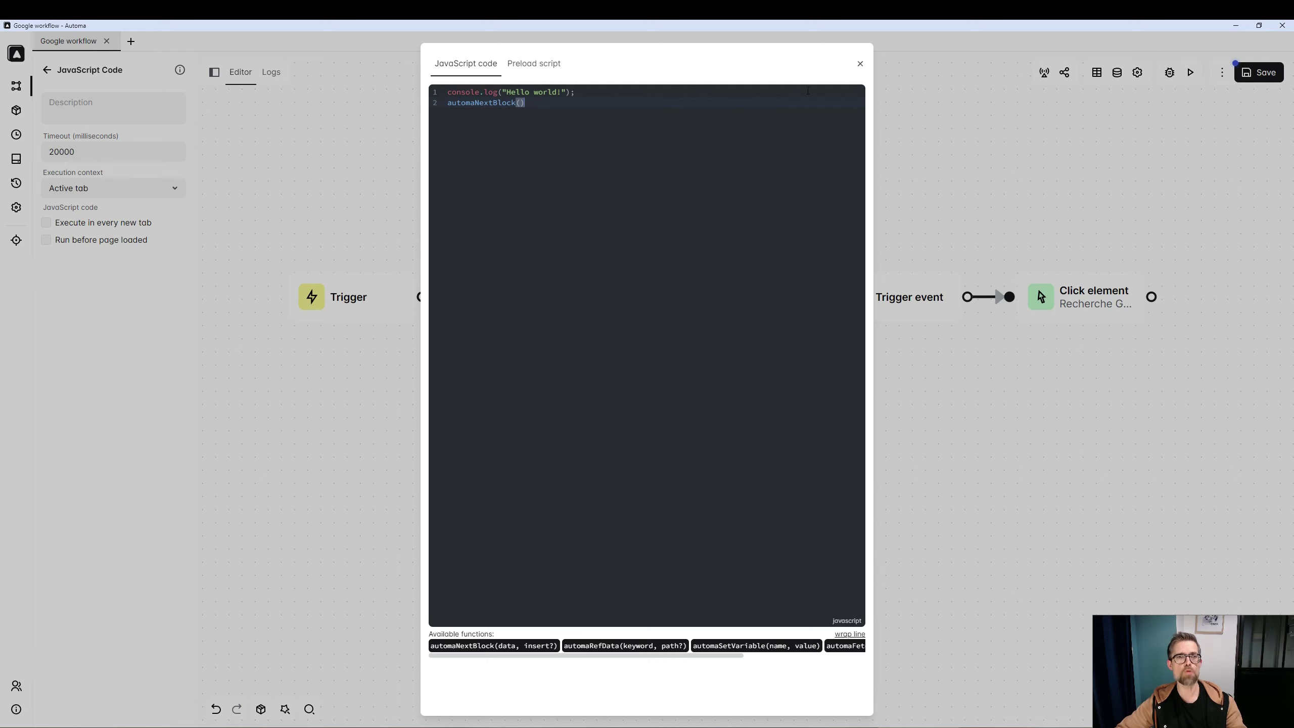
pyautogui.click(860, 64)
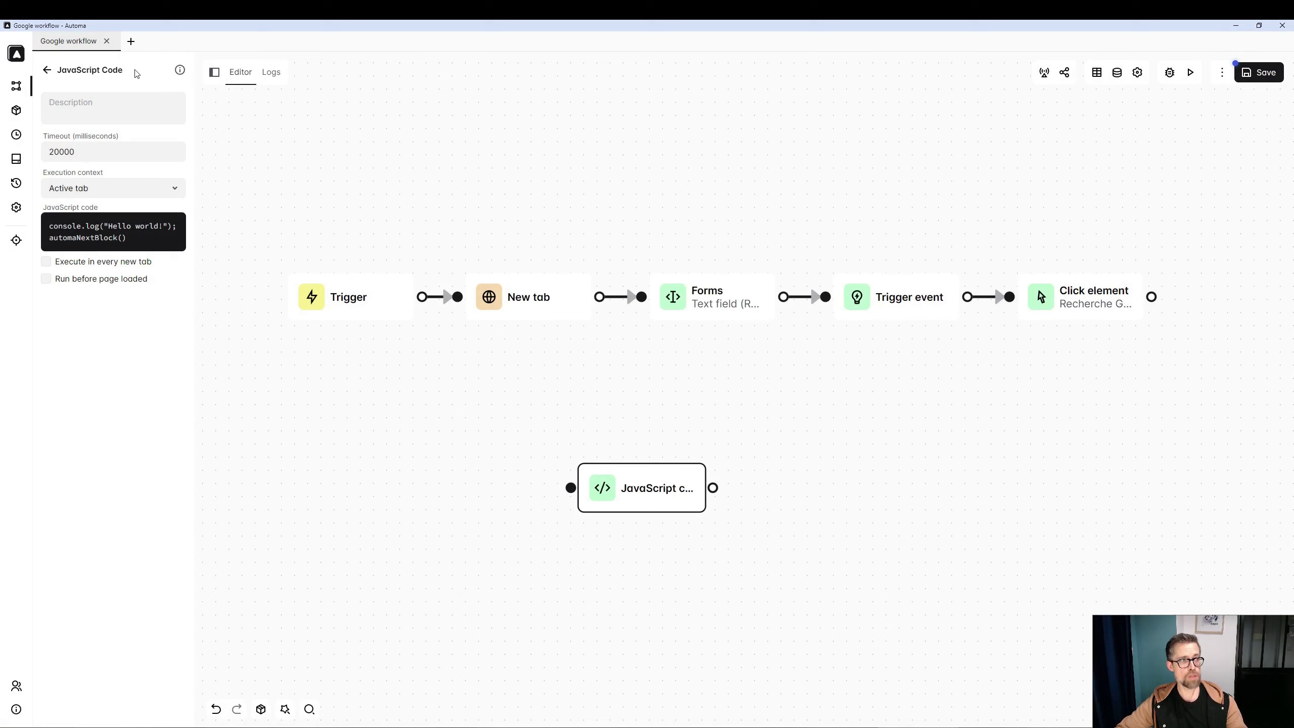
# - Add an HTTP Request block beside the JavaScript Code block and view its body and response settings
pyautogui.click(47, 69)
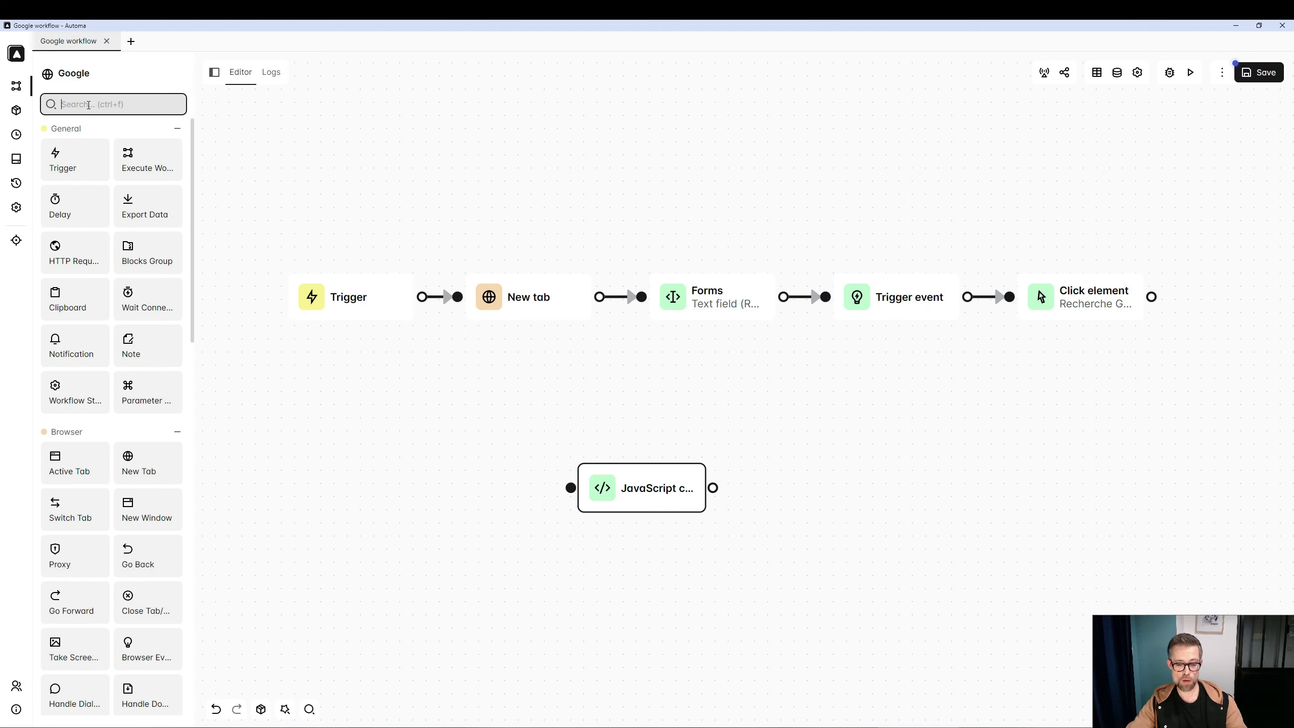
pyautogui.write('http')
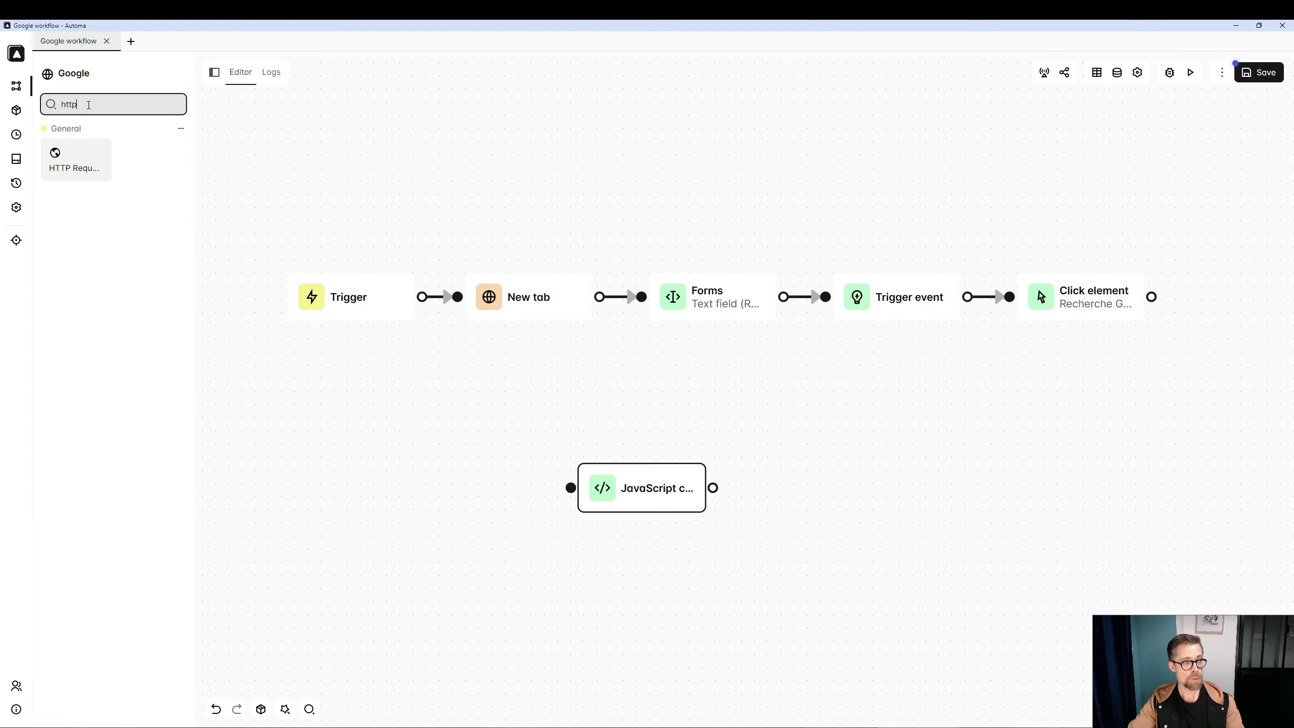
pyautogui.moveTo(77, 159); pyautogui.dragTo(826, 449)
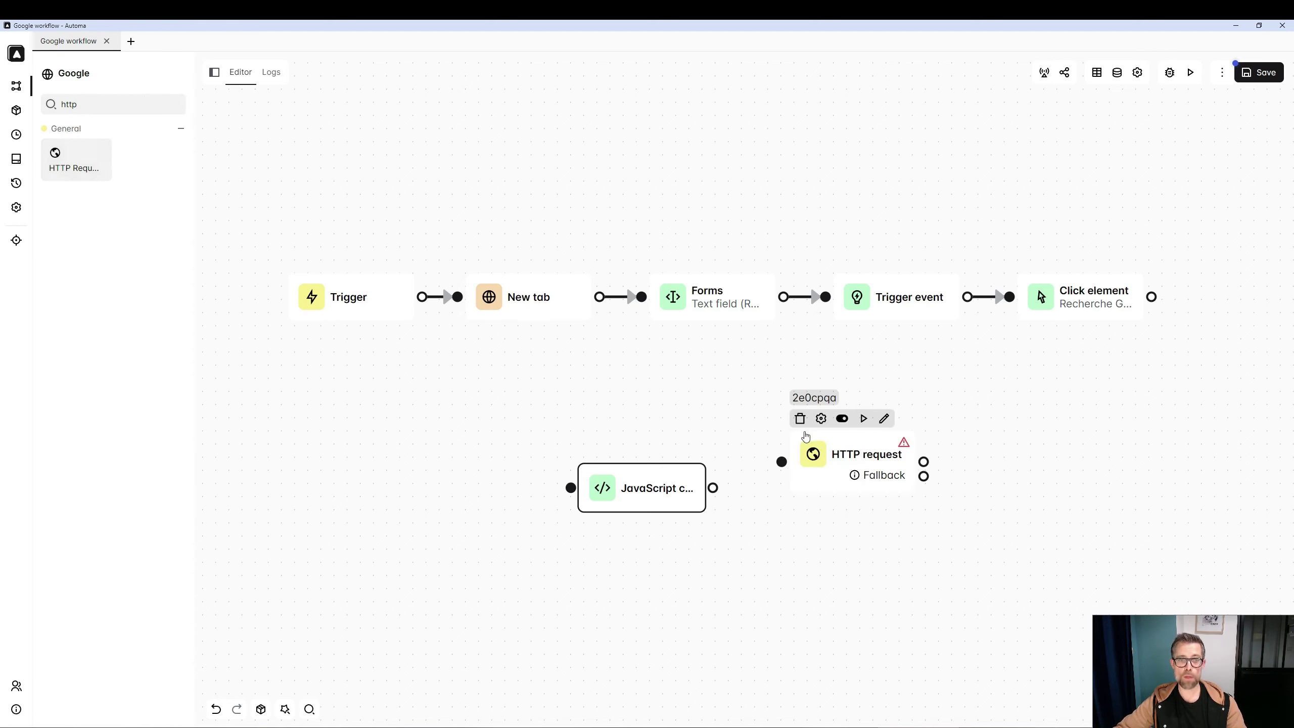
pyautogui.doubleClick(855, 459)
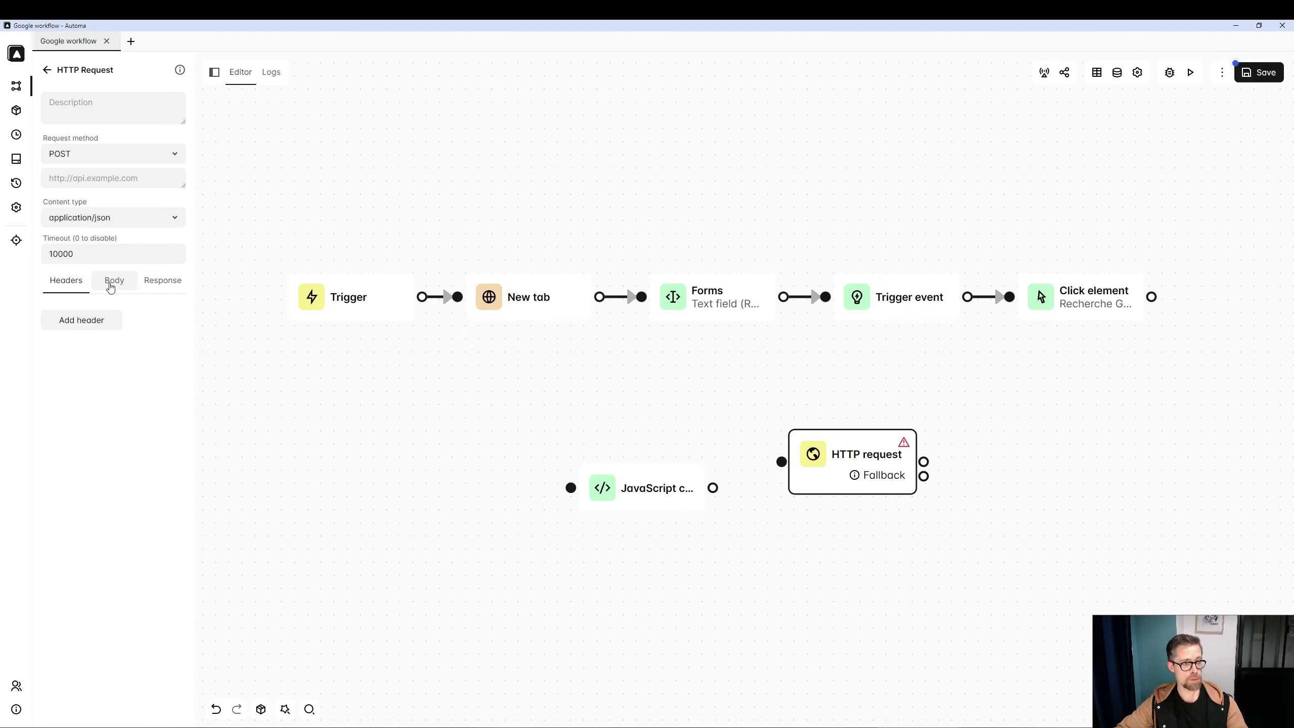
pyautogui.click(111, 287)
pyautogui.click(162, 285)
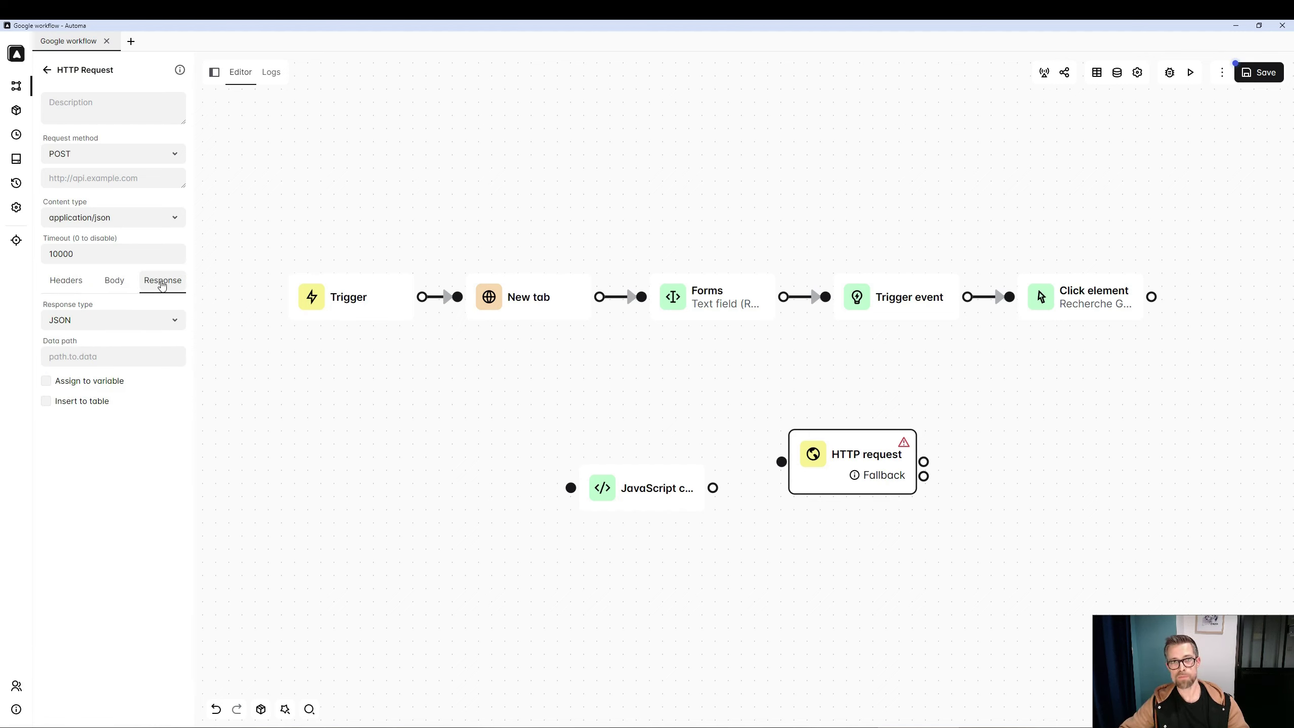
# - Delete the connection between the Trigger and New tab blocks and move the Trigger block farther away from the chain
pyautogui.hotkey('alt', 'Tab')
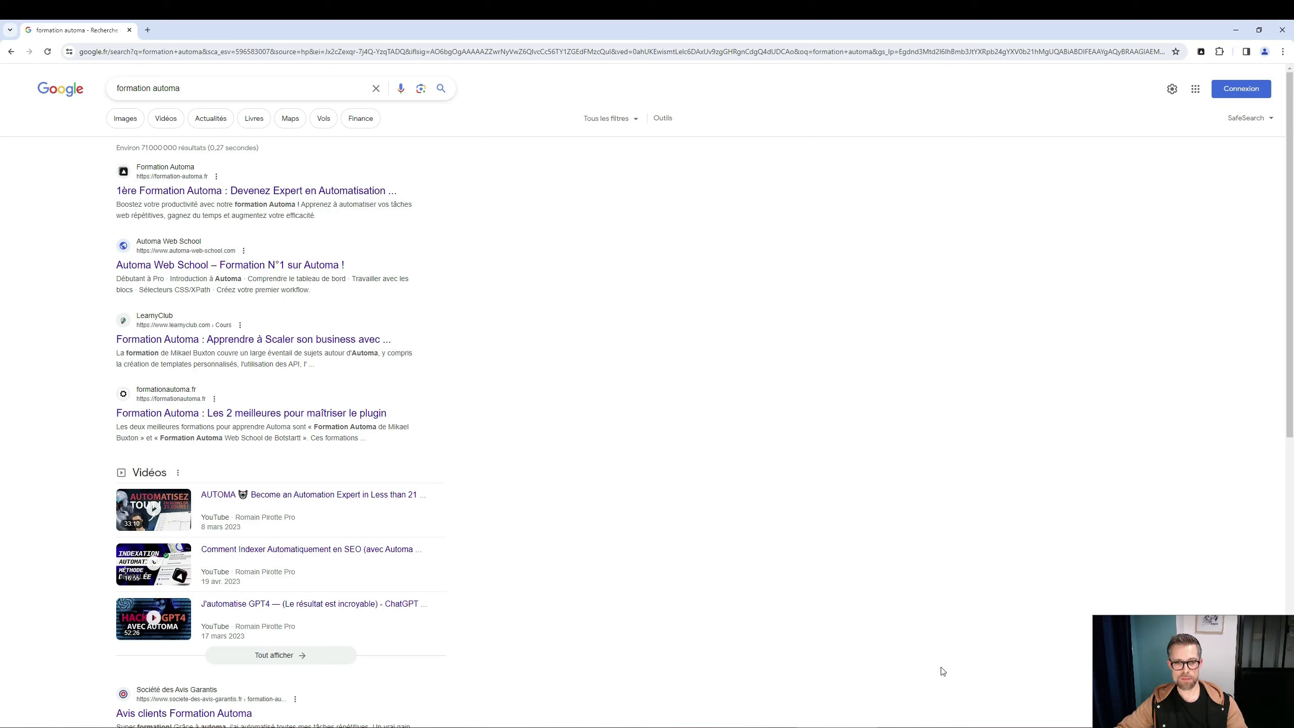
pyautogui.hotkey('alt', 'Tab')
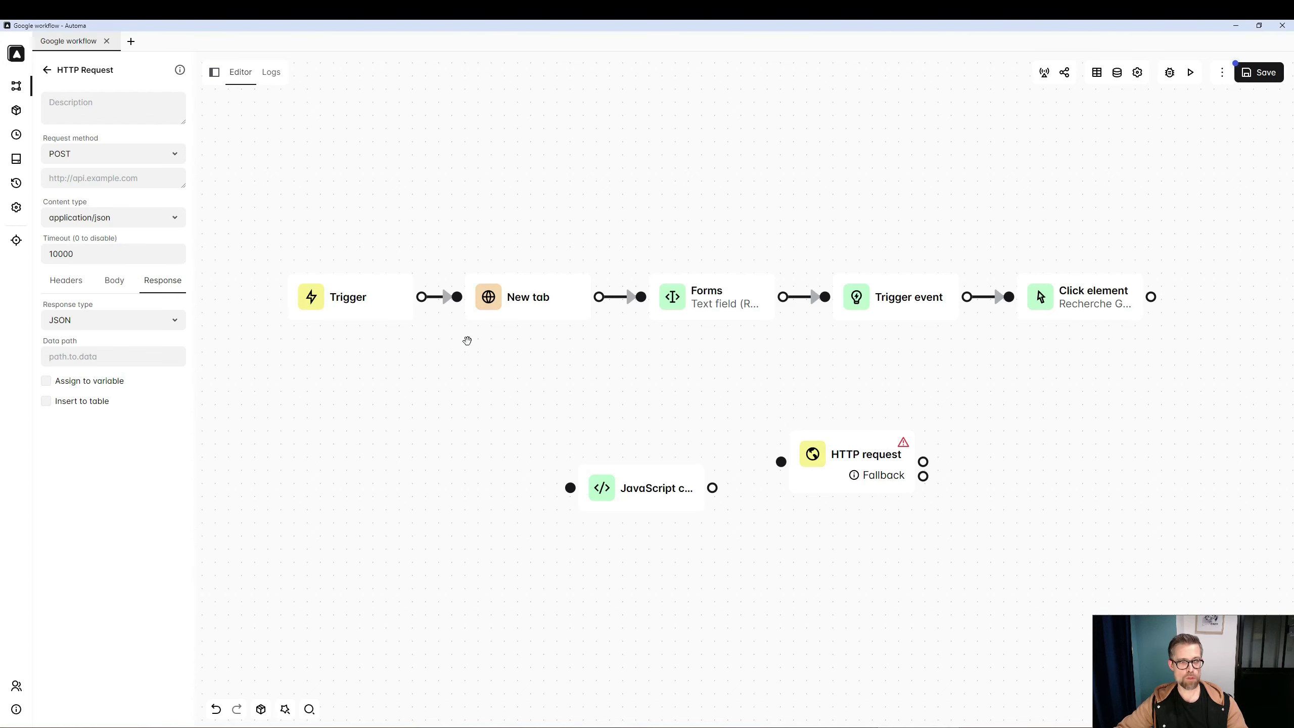
pyautogui.scroll(-3, 457, 337)
pyautogui.press('Delete')
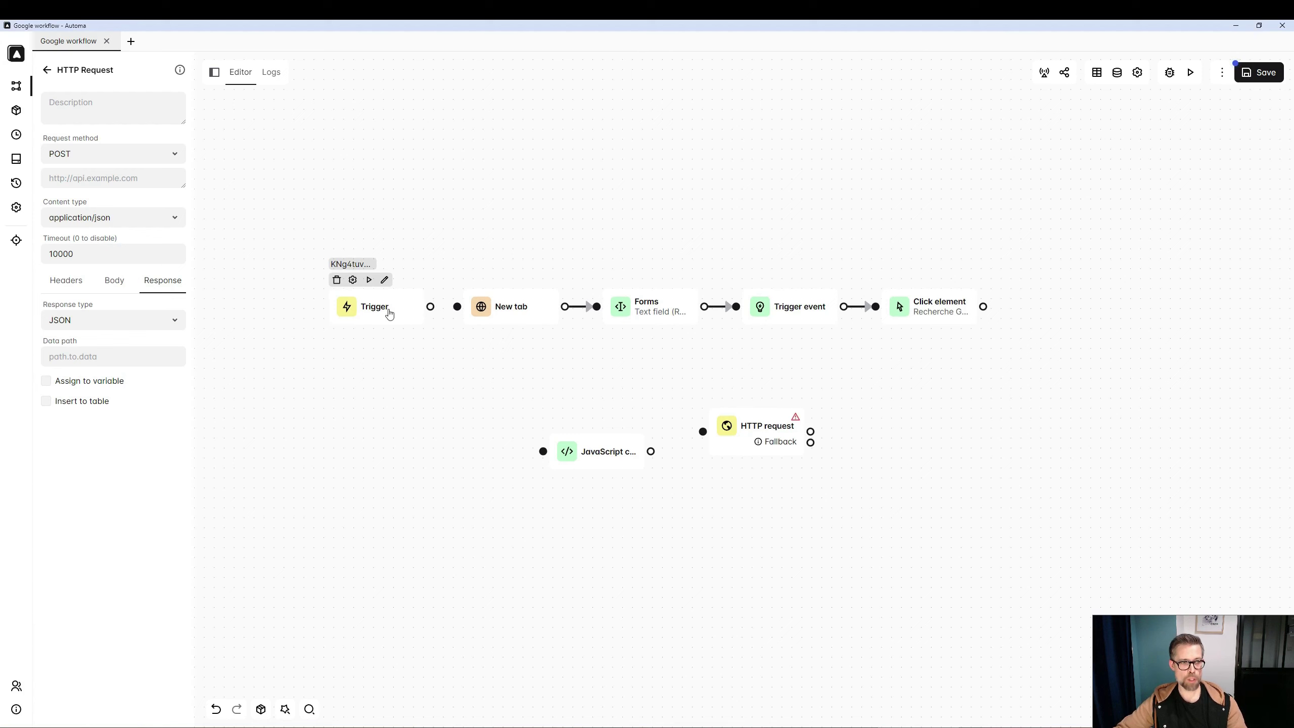
pyautogui.moveTo(390, 312); pyautogui.dragTo(290, 317)
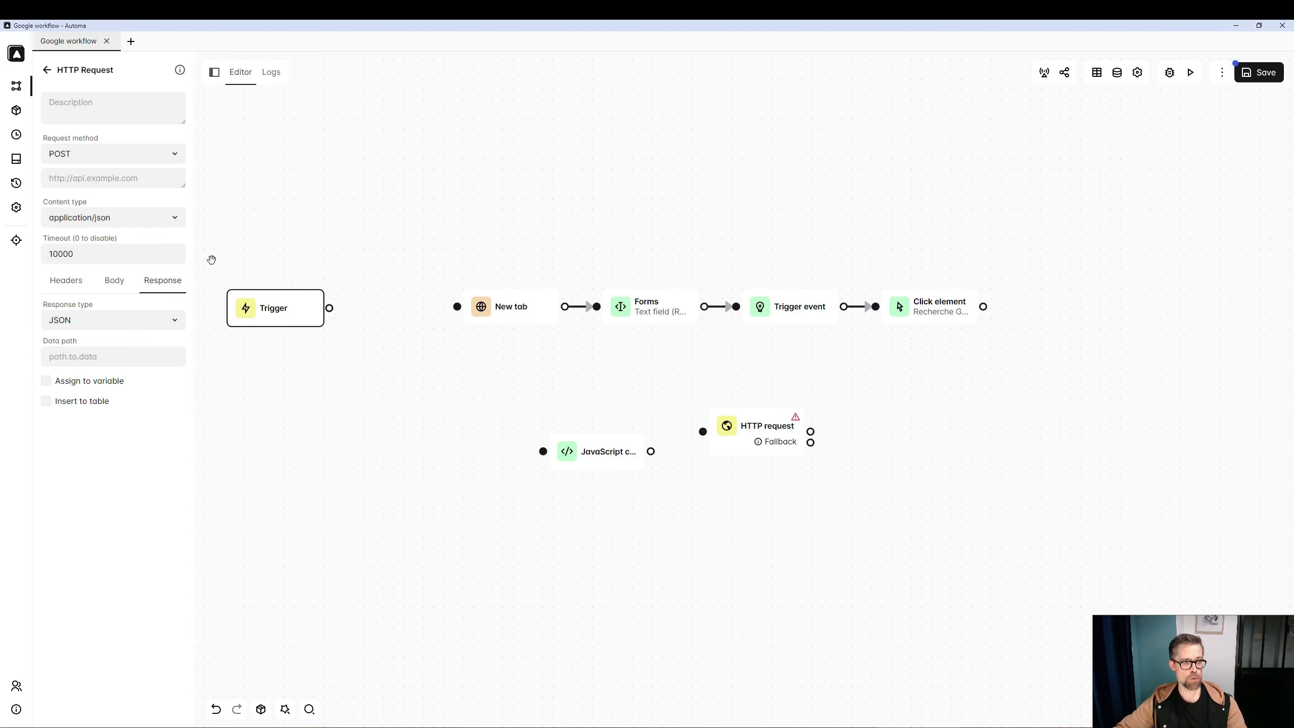
# - Add an Active Tab block below the chain and connect the Trigger block's output to it
pyautogui.click(47, 70)
pyautogui.click(79, 103)
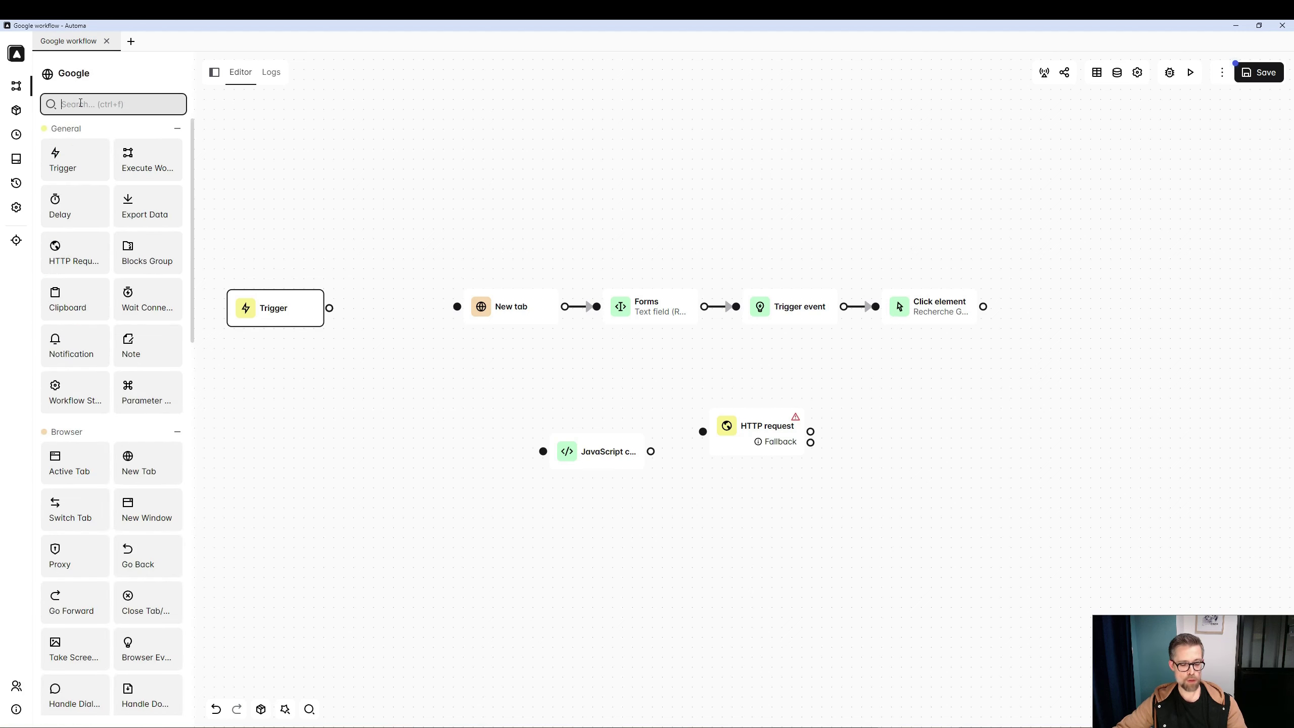
pyautogui.write('act')
pyautogui.moveTo(72, 158); pyautogui.dragTo(360, 376)
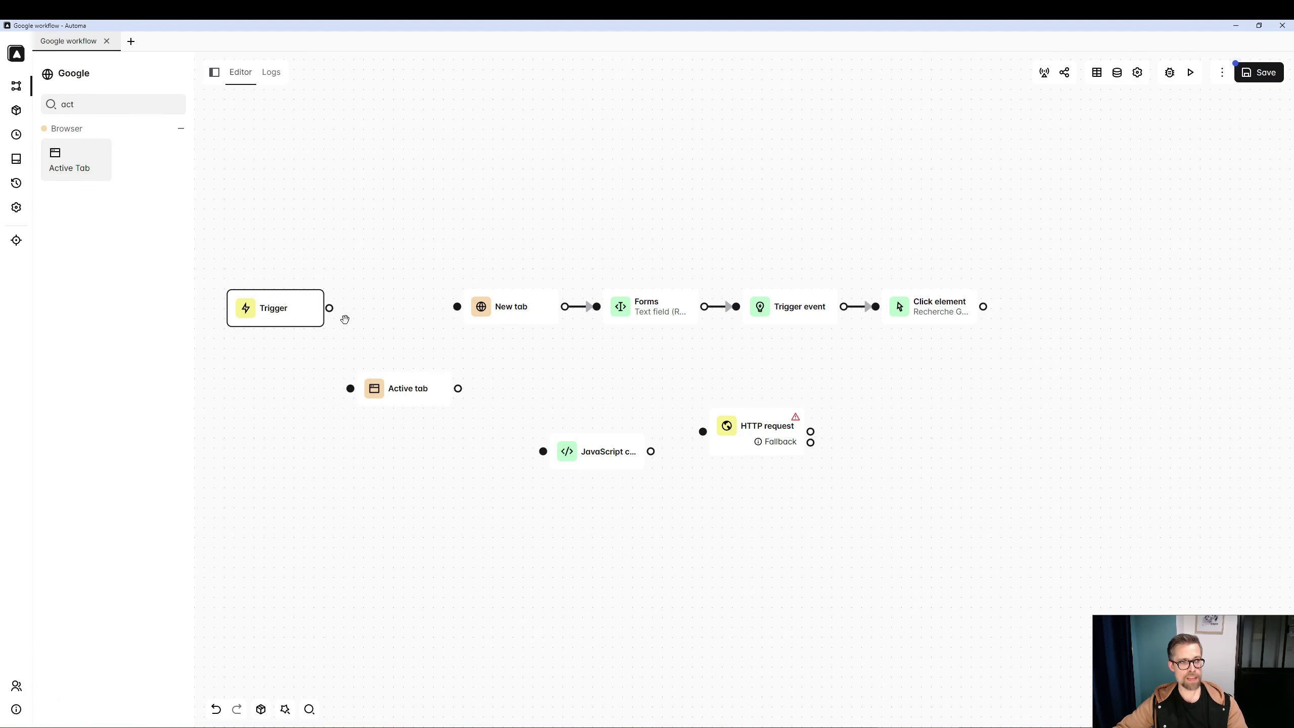
pyautogui.moveTo(330, 308); pyautogui.dragTo(351, 388)
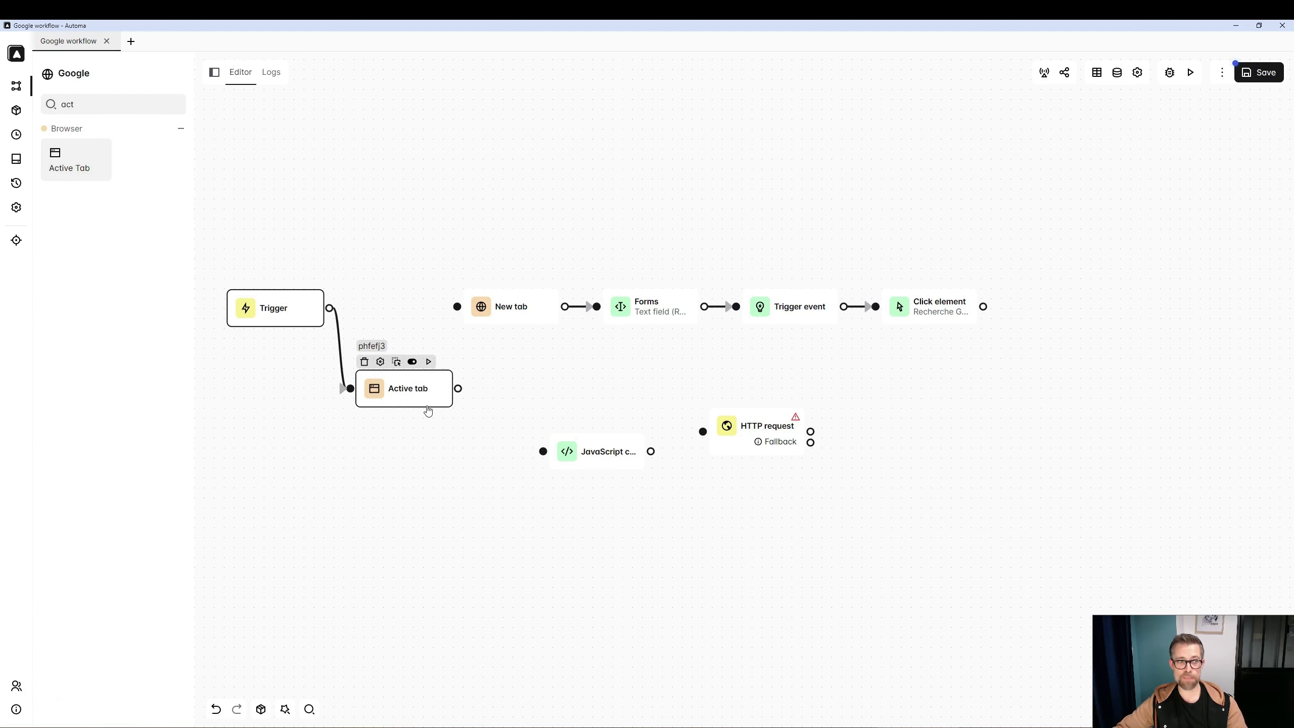
# - Glance at the Google results page and move the JavaScript Code block above the Trigger event block
pyautogui.hotkey('alt', 'Tab')
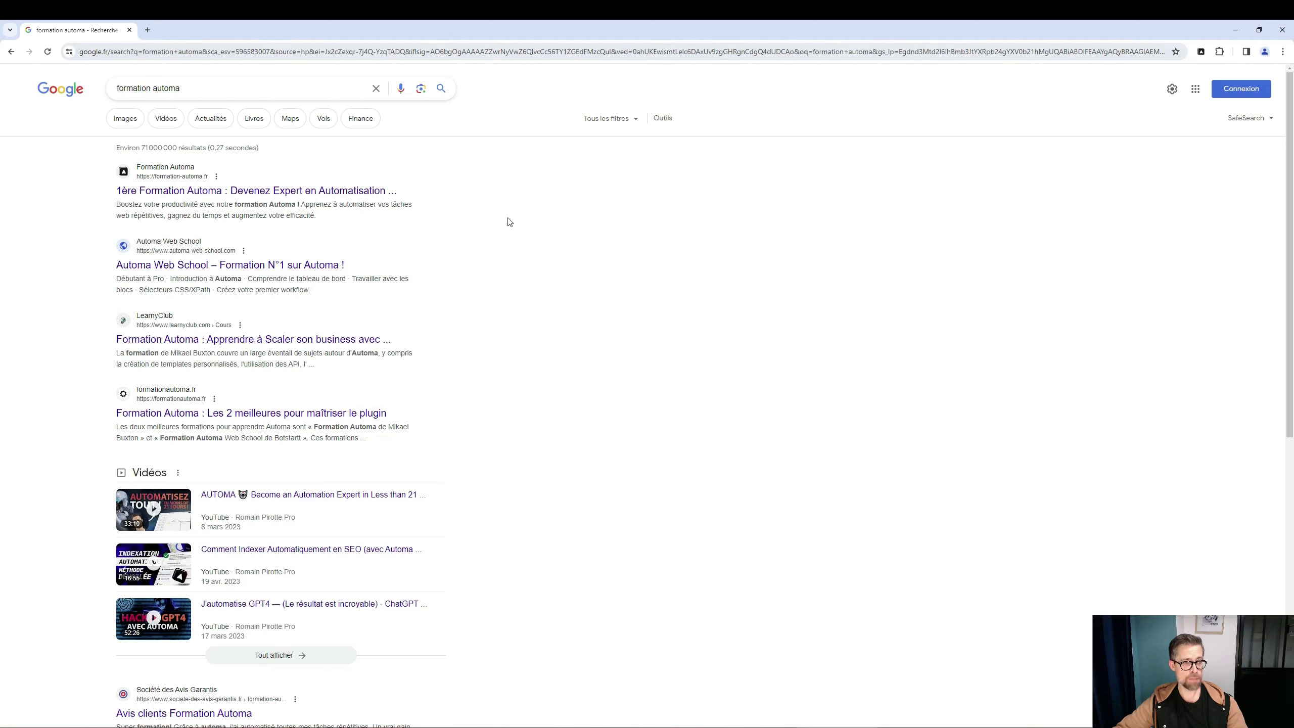
pyautogui.hotkey('alt', 'Tab')
pyautogui.moveTo(422, 407); pyautogui.dragTo(422, 414)
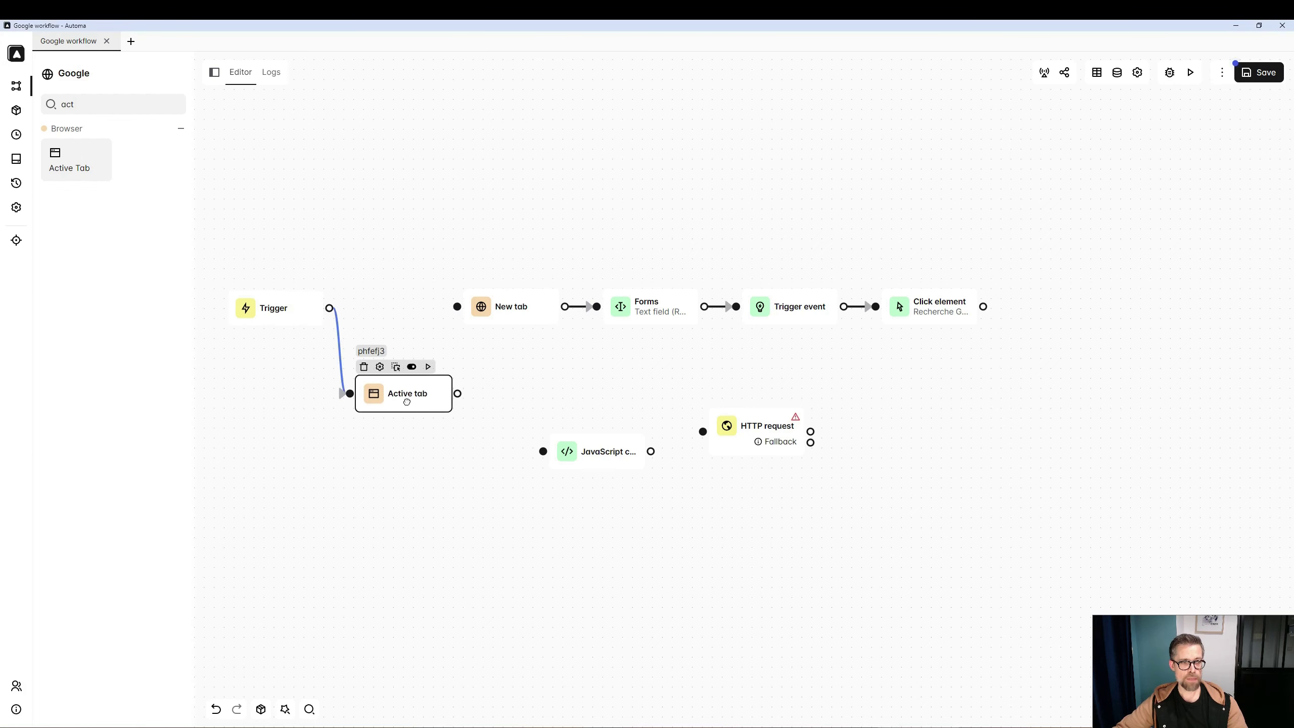
pyautogui.moveTo(606, 451); pyautogui.dragTo(808, 246)
# - Add a Get Text block beside the Active tab block and connect Active tab's output to it
pyautogui.doubleClick(72, 103)
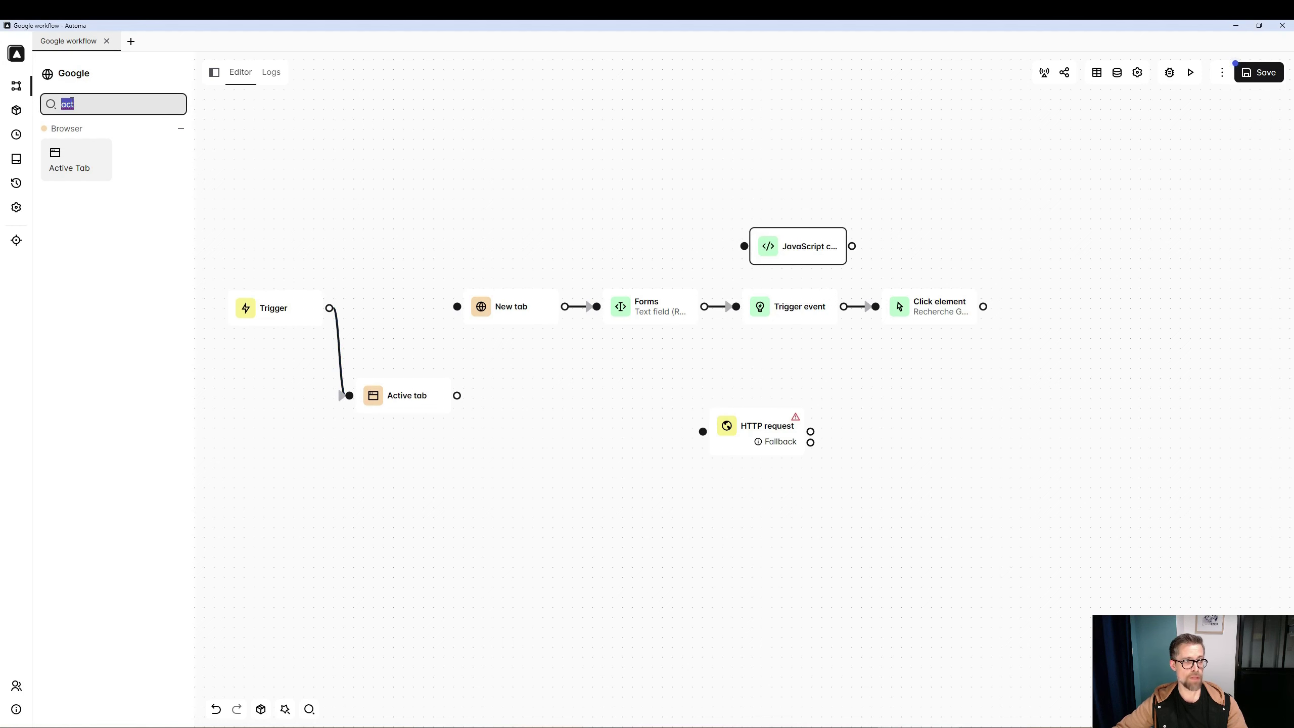
pyautogui.write('get')
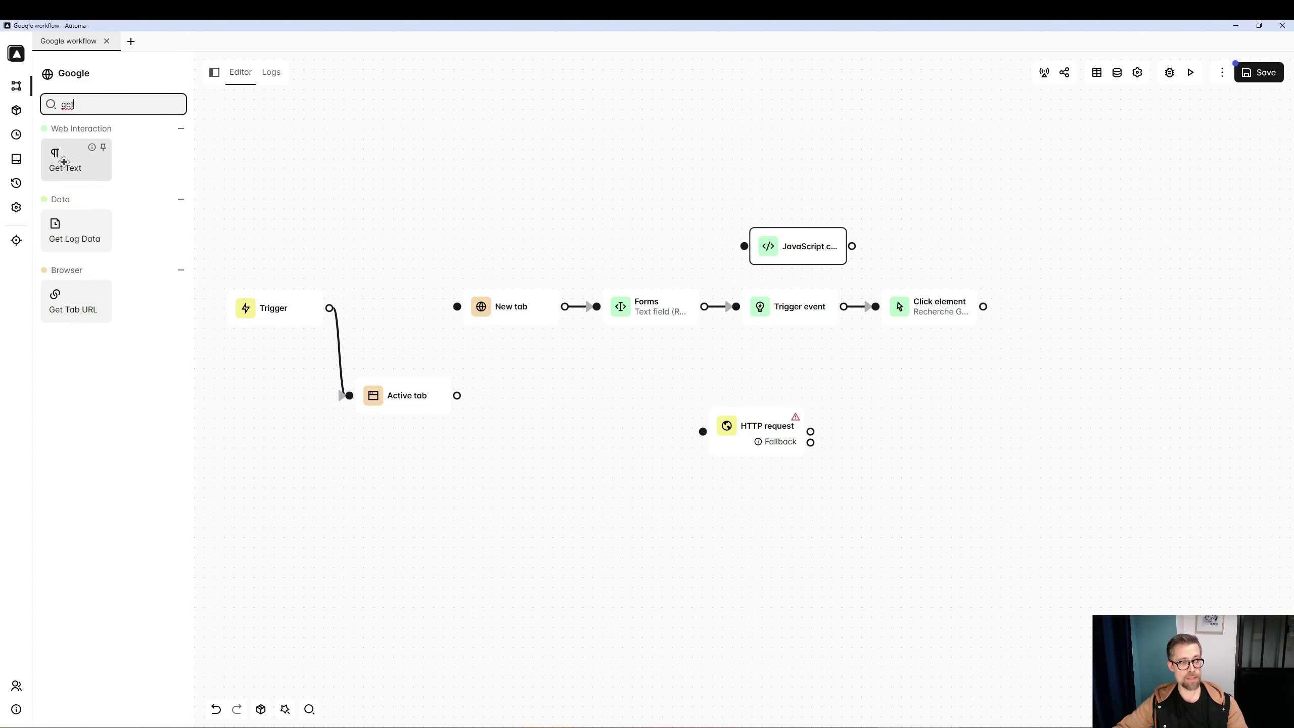
pyautogui.moveTo(63, 161); pyautogui.dragTo(491, 437)
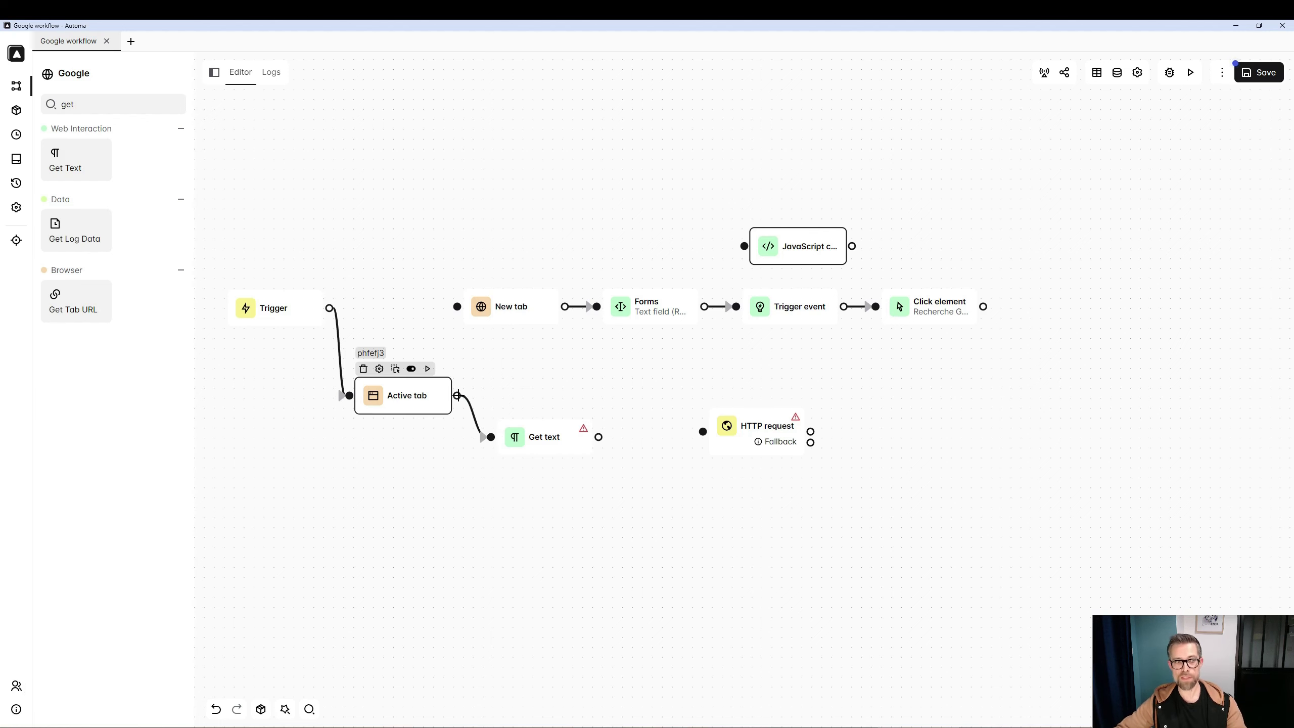
# - Switch to the Google results page in Chrome, start Automa's element selector and select the title of the first search result
pyautogui.hotkey('alt', 'Tab')
pyautogui.hotkey('alt', 'Tab')
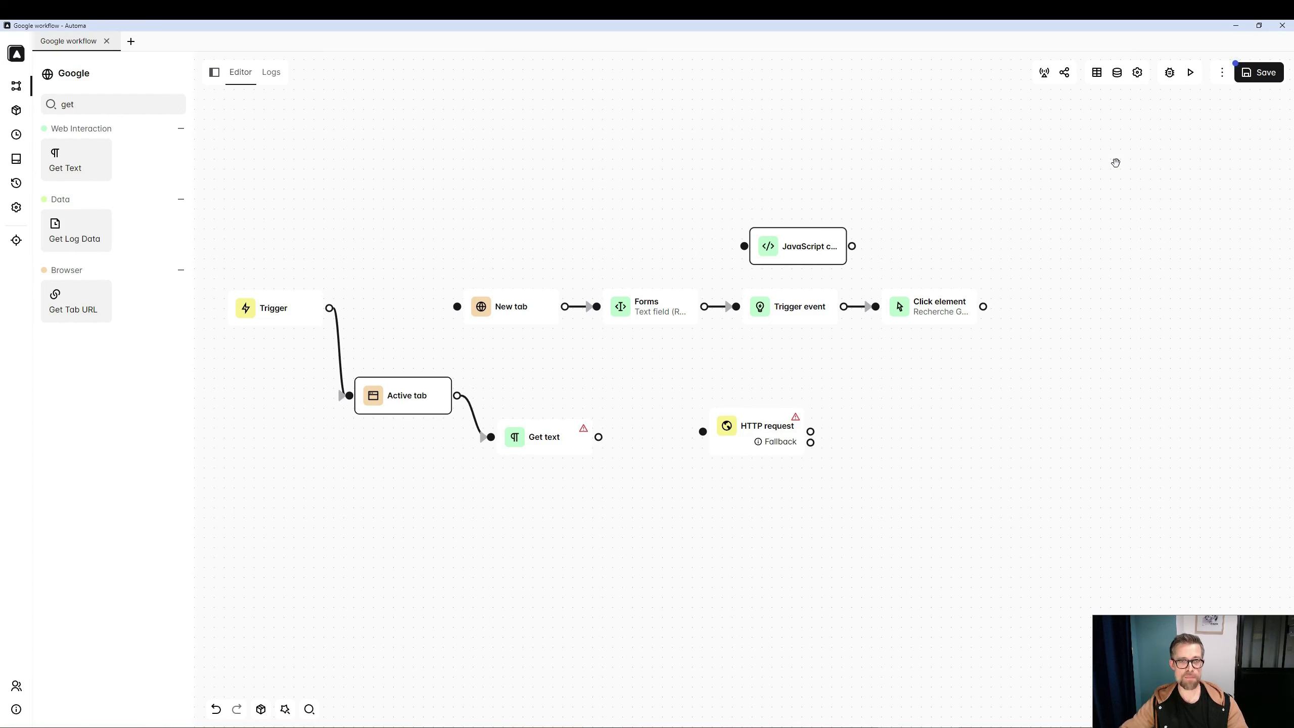
pyautogui.hotkey('alt', 'Tab')
pyautogui.click(1201, 51)
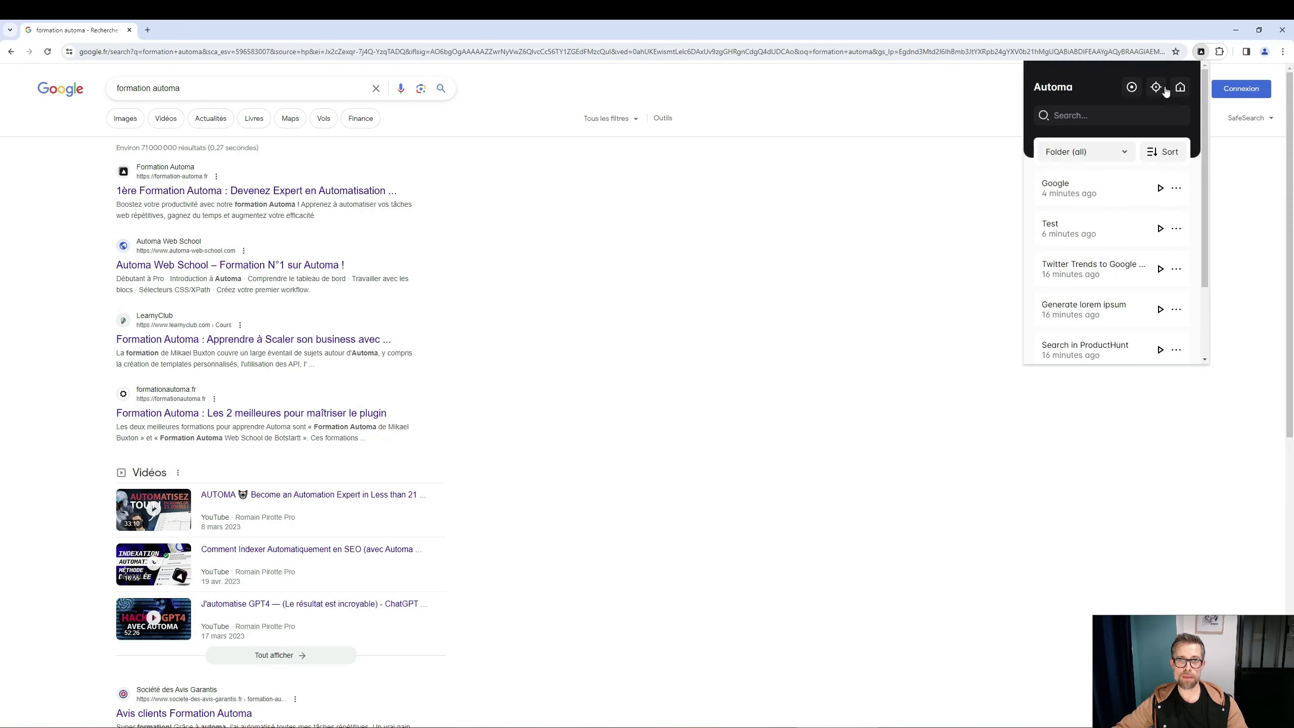
pyautogui.click(1158, 87)
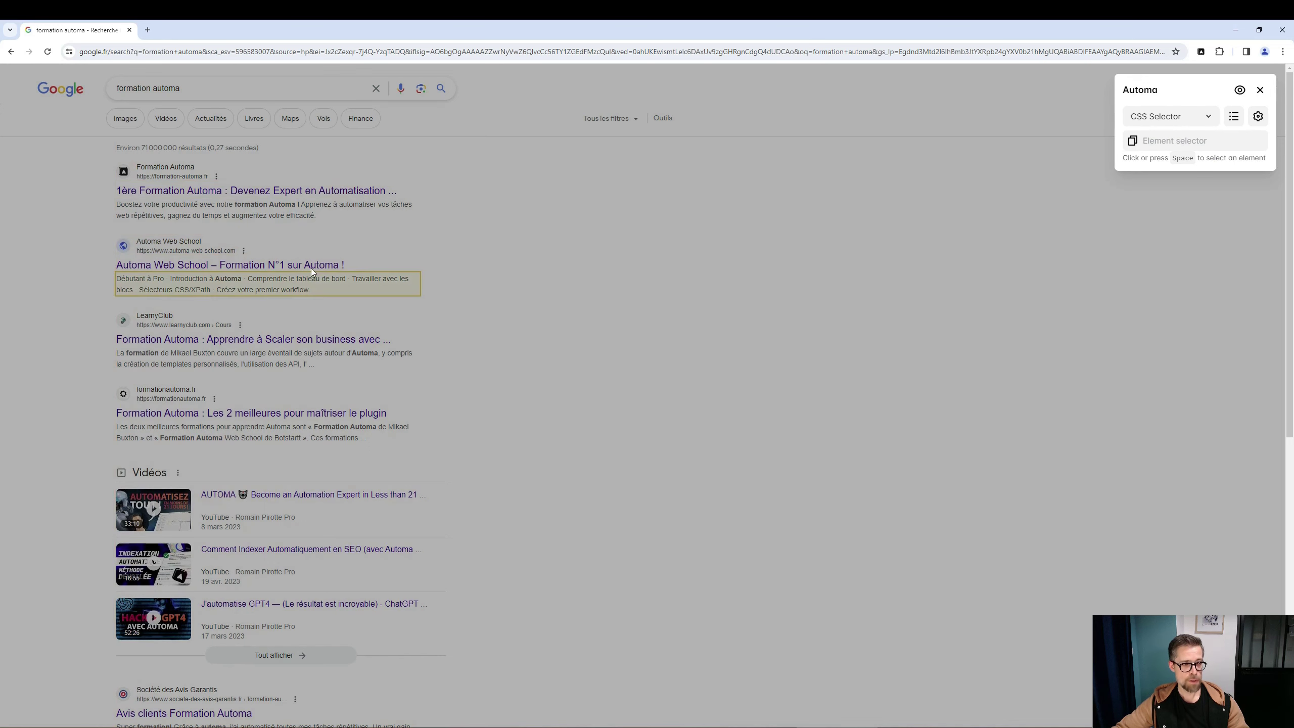
pyautogui.click(298, 194)
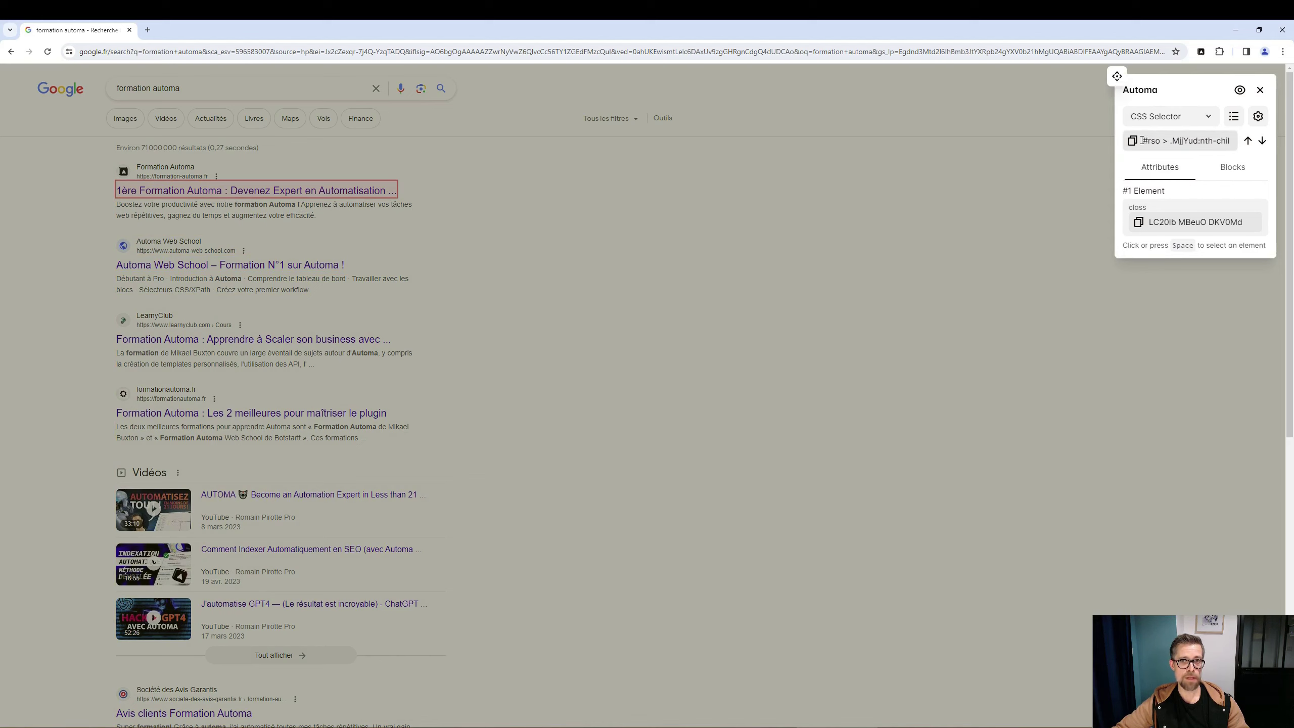
# - Inspect and copy the first result title's CSS selector, and select the second result's title to compare its selector
pyautogui.moveTo(1142, 140); pyautogui.dragTo(1235, 141)
pyautogui.click(1196, 140)
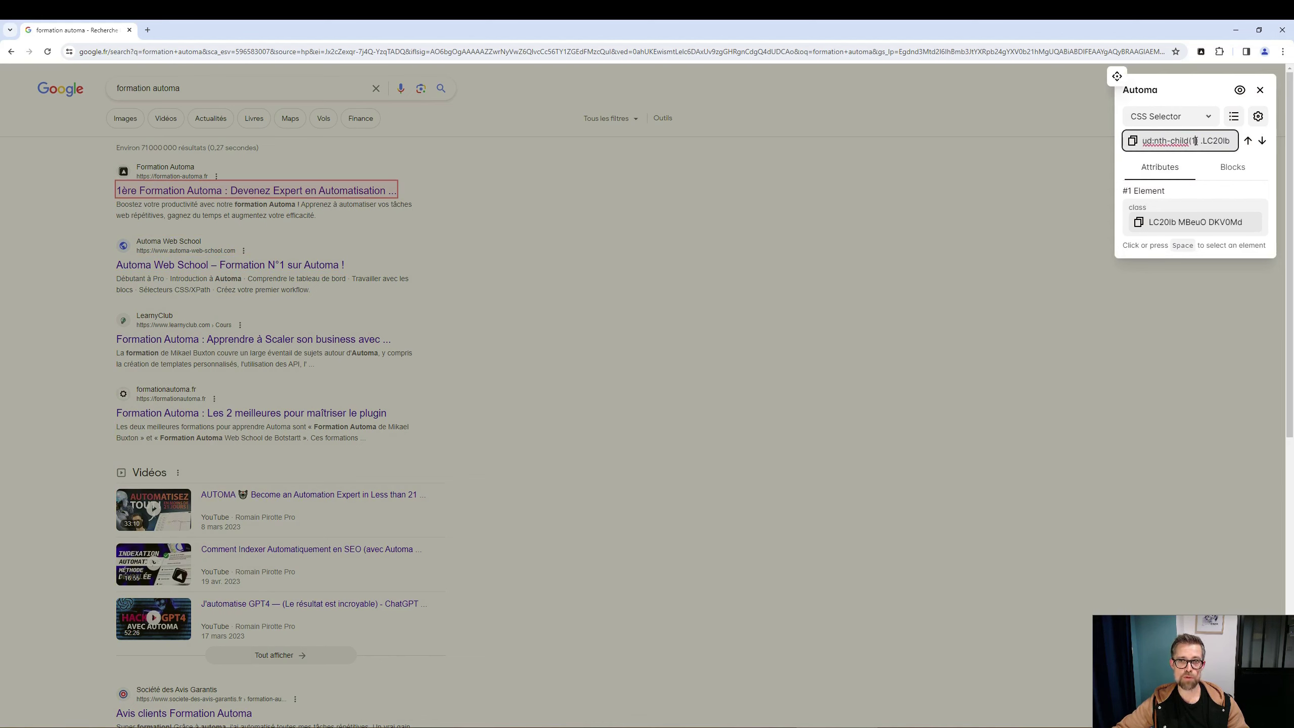
pyautogui.click(1132, 142)
pyautogui.click(1132, 143)
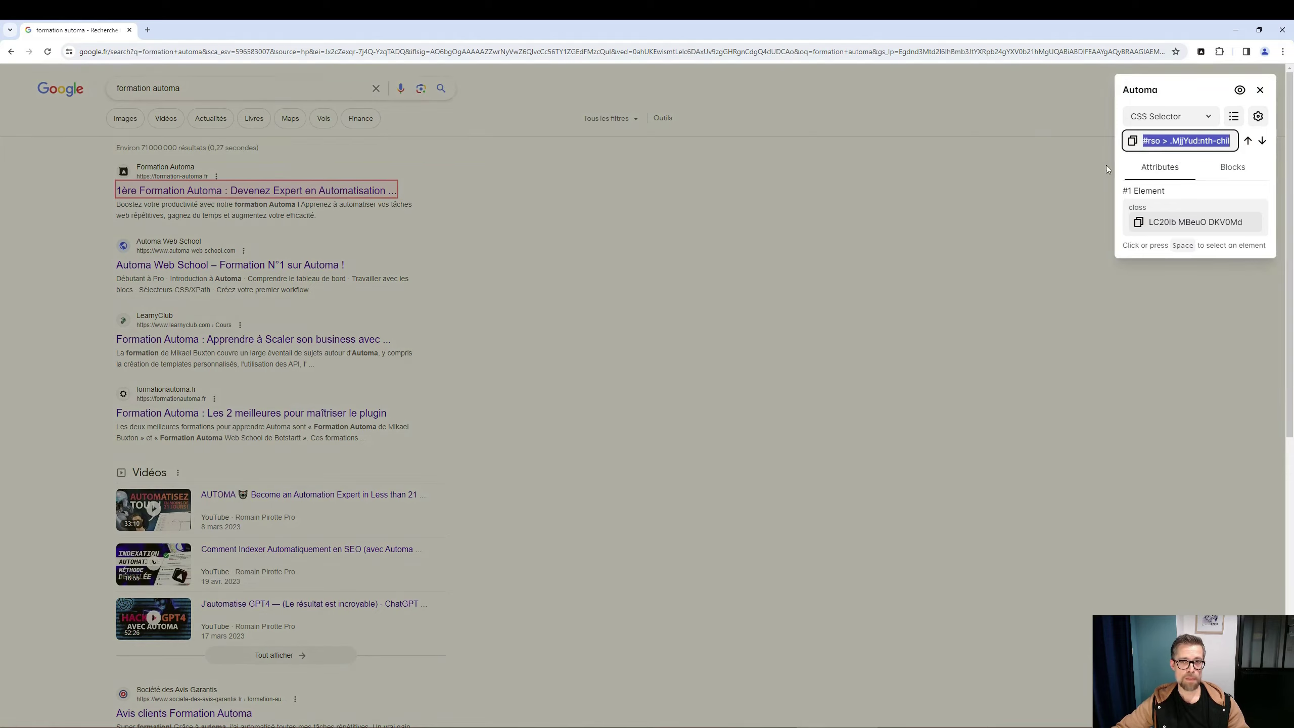
pyautogui.click(310, 263)
pyautogui.click(1181, 140)
pyautogui.click(1181, 140)
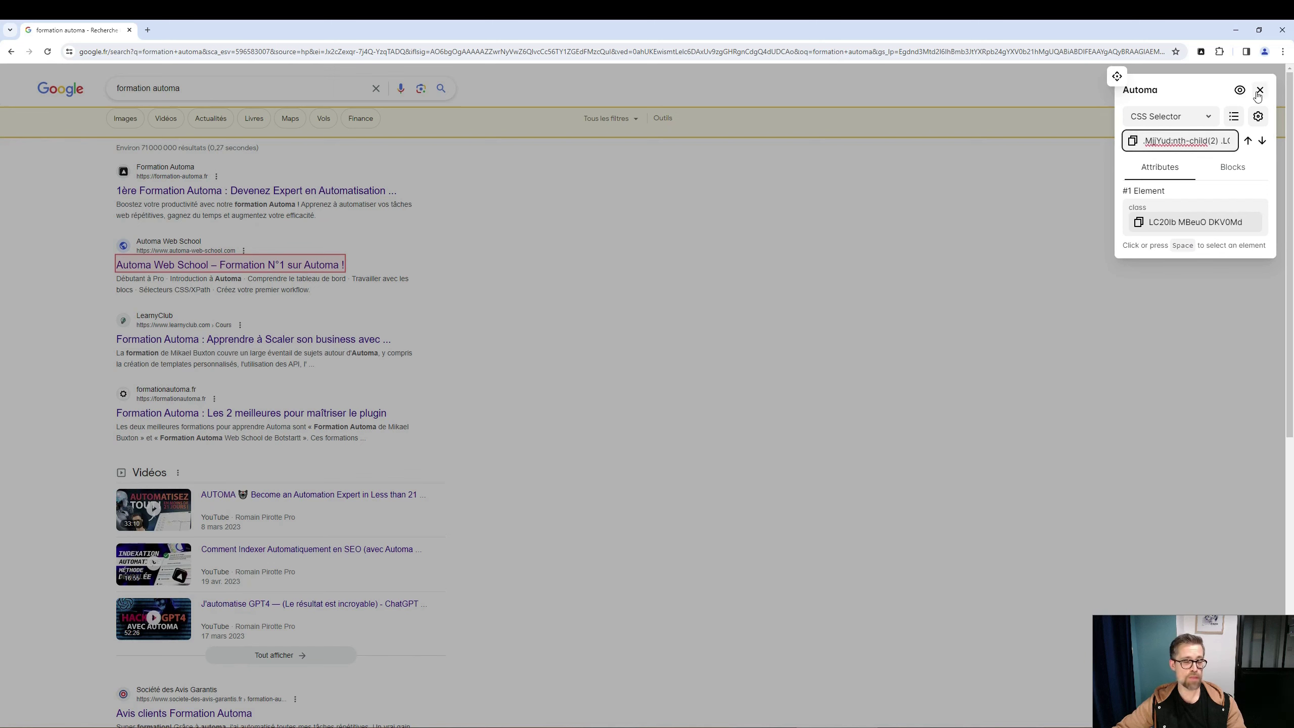
# - Replace the CSS selector in the element selector with h3 to match all result titles, and highlight it for copying
pyautogui.click(1204, 141)
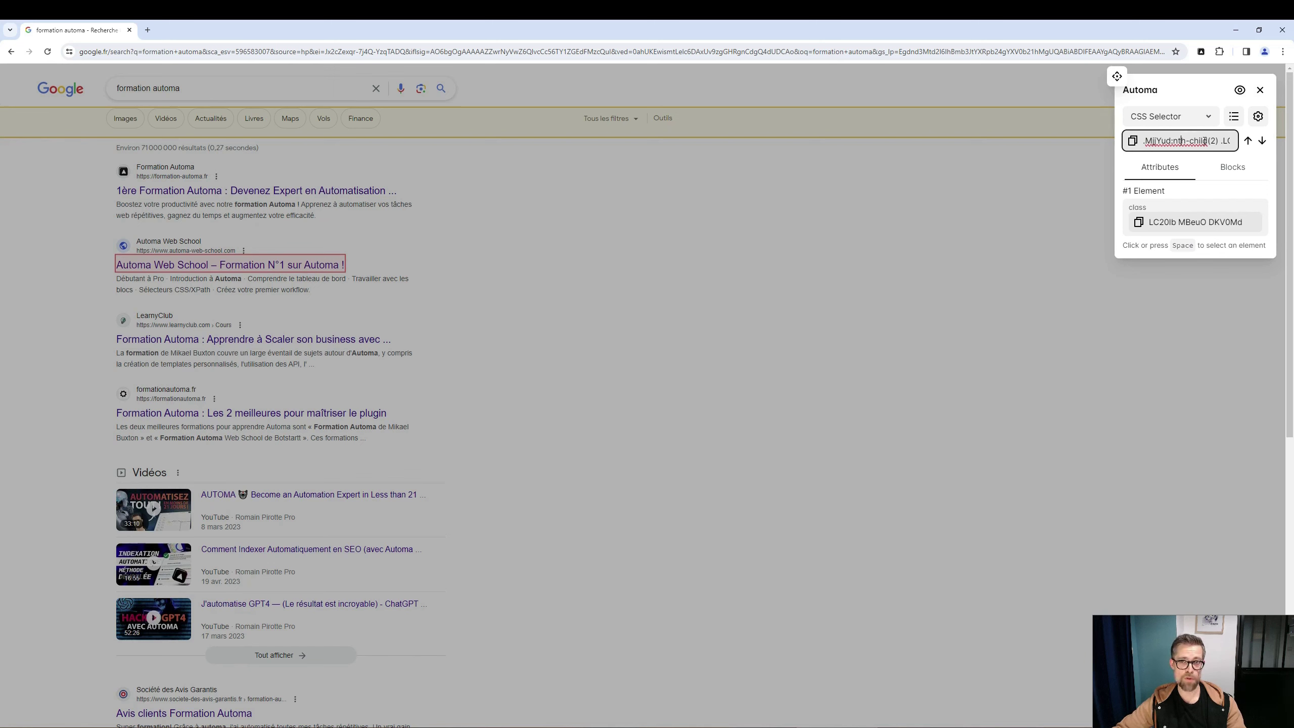
pyautogui.hotkey('ctrl', 'a')
pyautogui.write('h3')
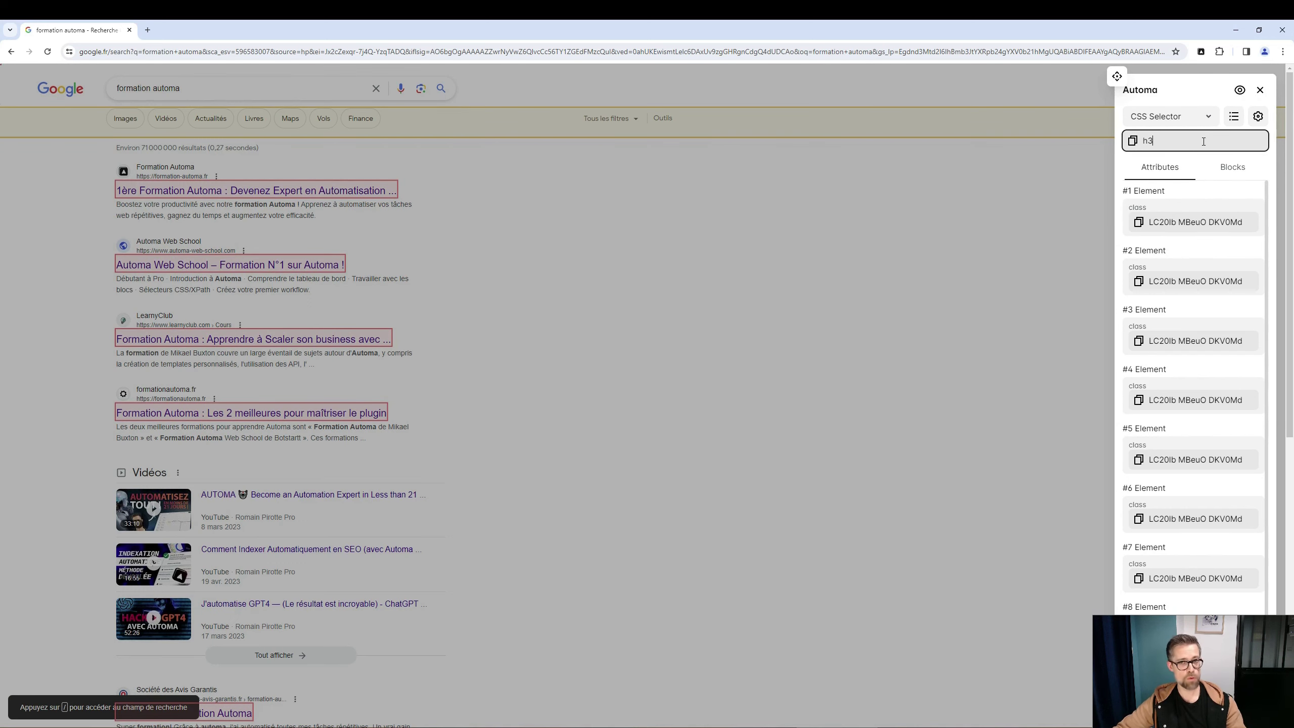
pyautogui.doubleClick(1204, 141)
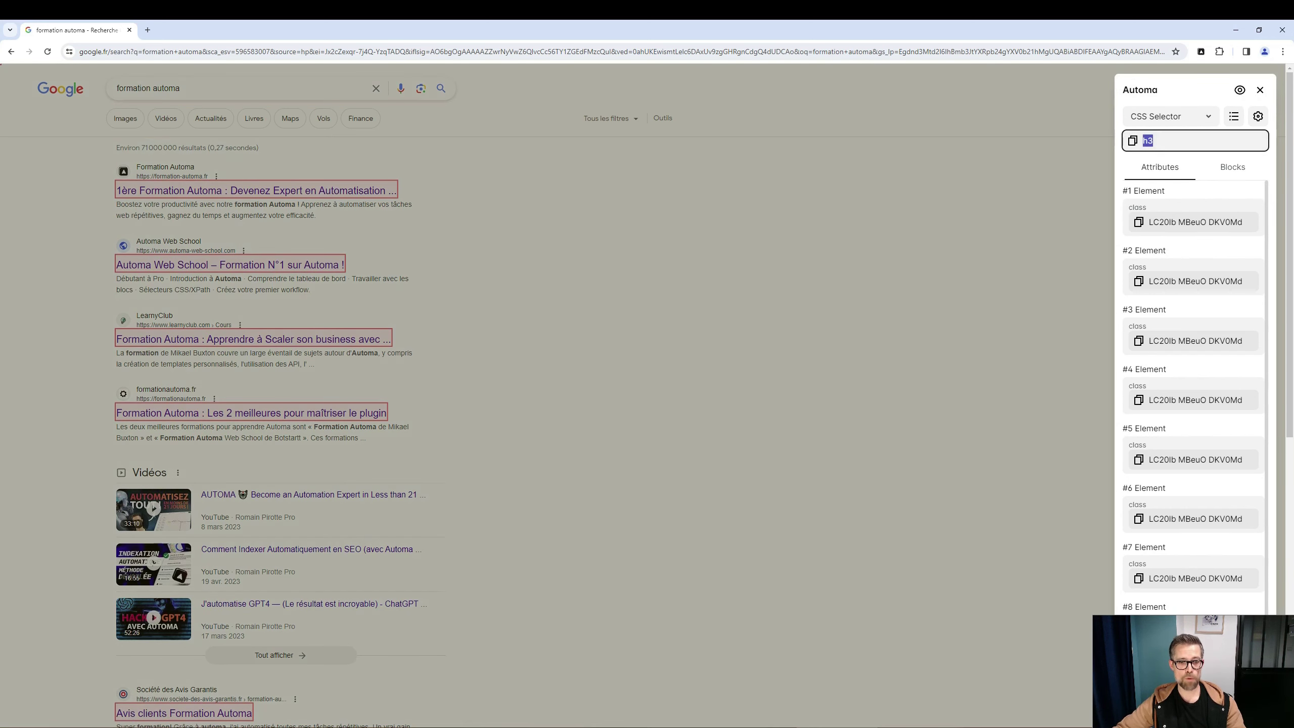
# - Switch back to Automa, set the Get Text block's element selector to h3 and enable Multiple in its selector options
pyautogui.hotkey('alt', 'Tab')
pyautogui.doubleClick(581, 427)
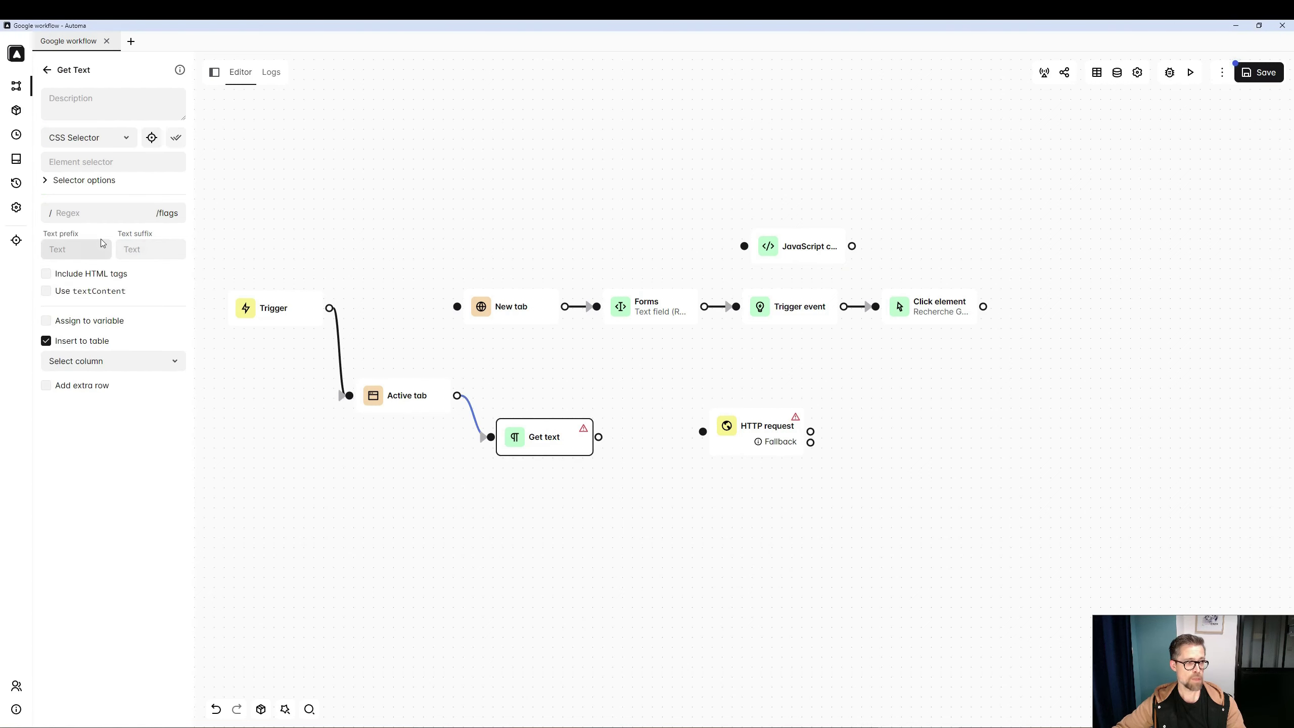
pyautogui.moveTo(548, 437)
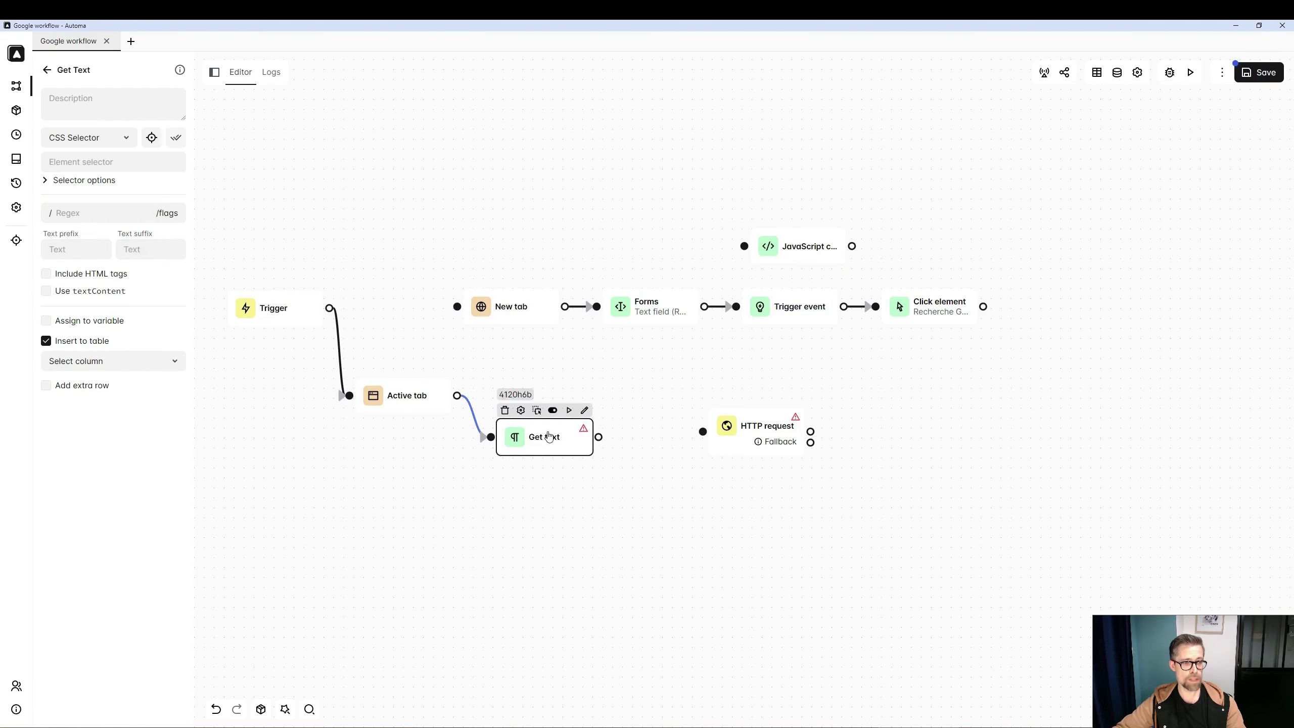
pyautogui.click(103, 164)
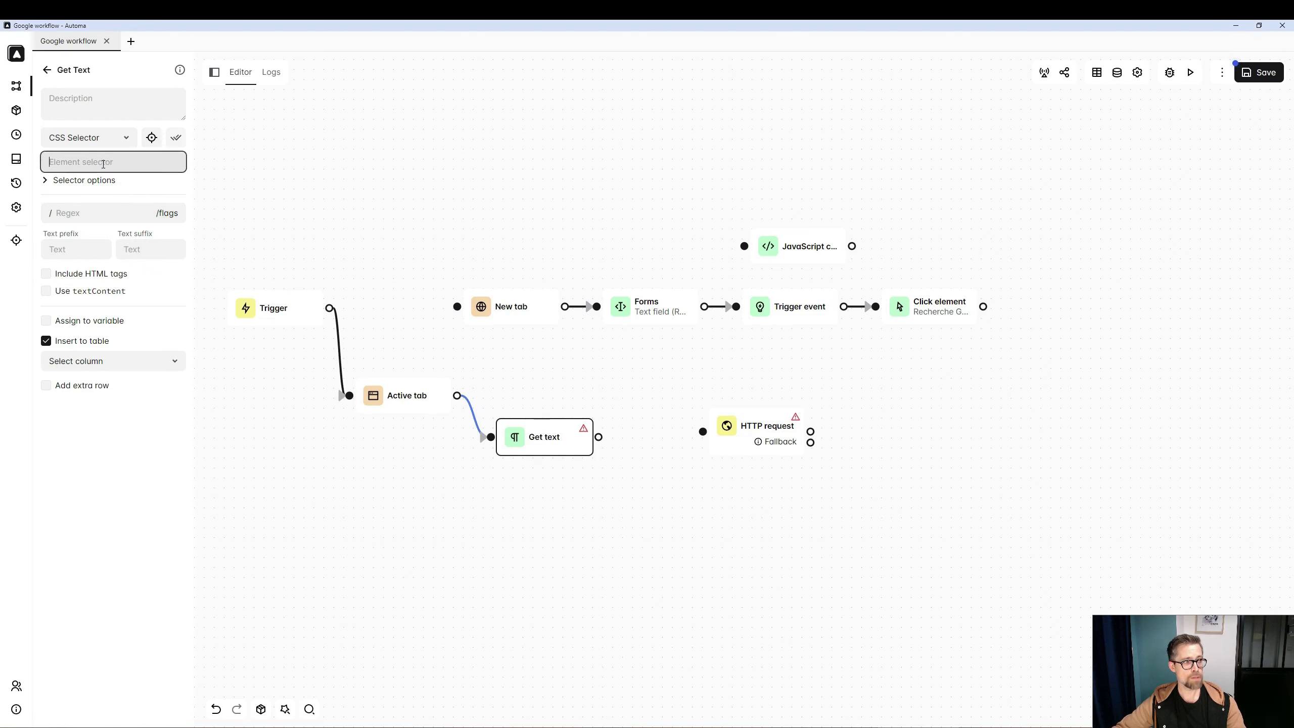
pyautogui.write('h3')
pyautogui.click(85, 184)
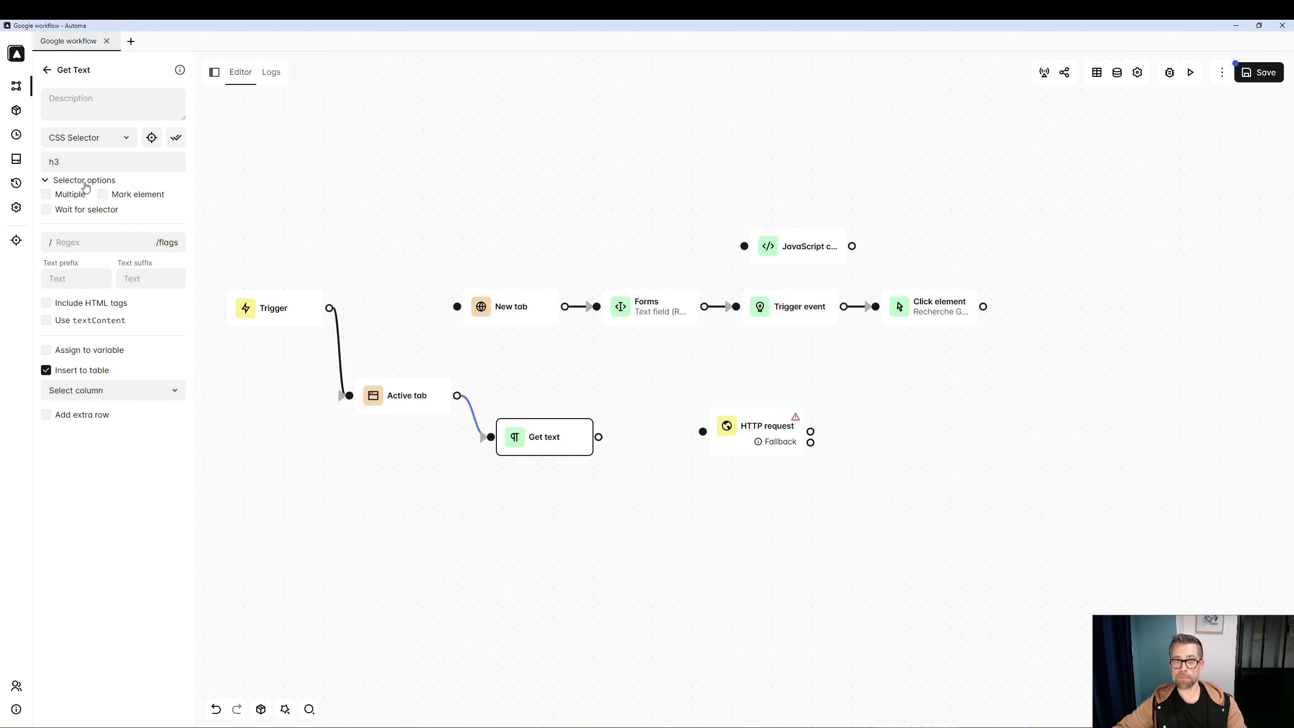
pyautogui.click(47, 196)
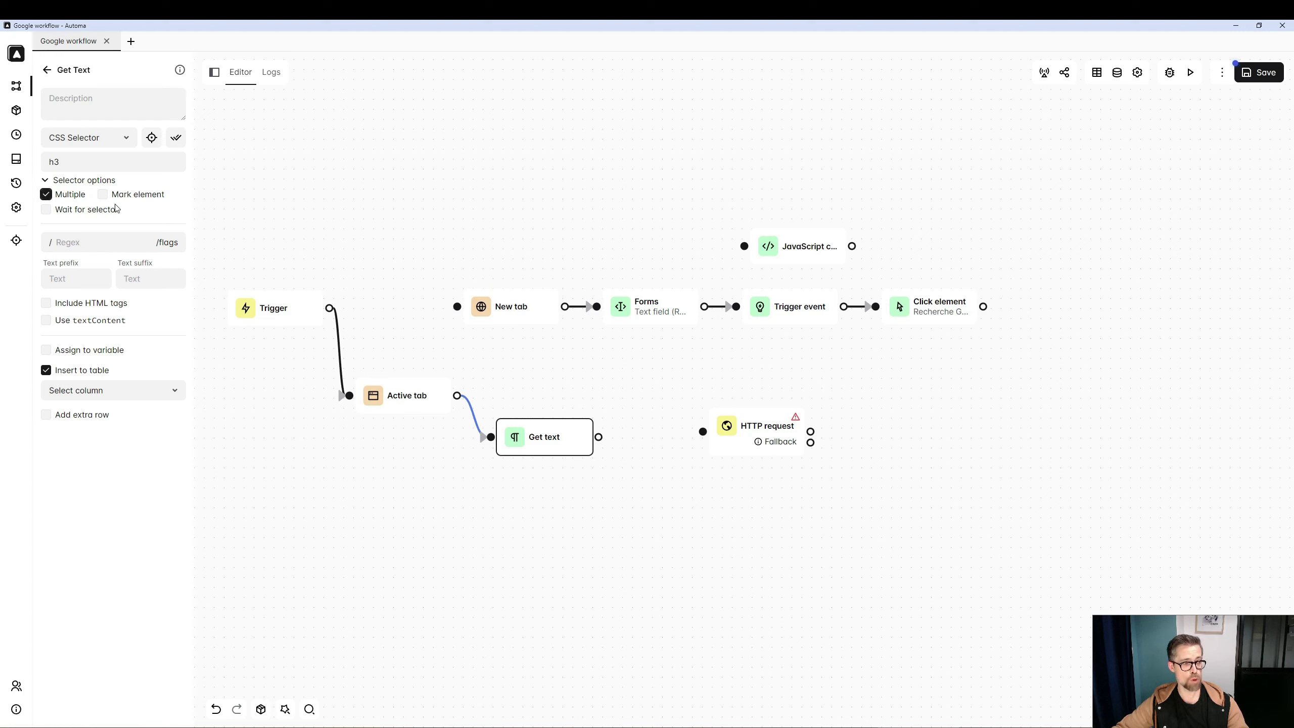
# - Turn off Insert to table, assign the extracted text to a variable named title and save the workflow
pyautogui.click(46, 370)
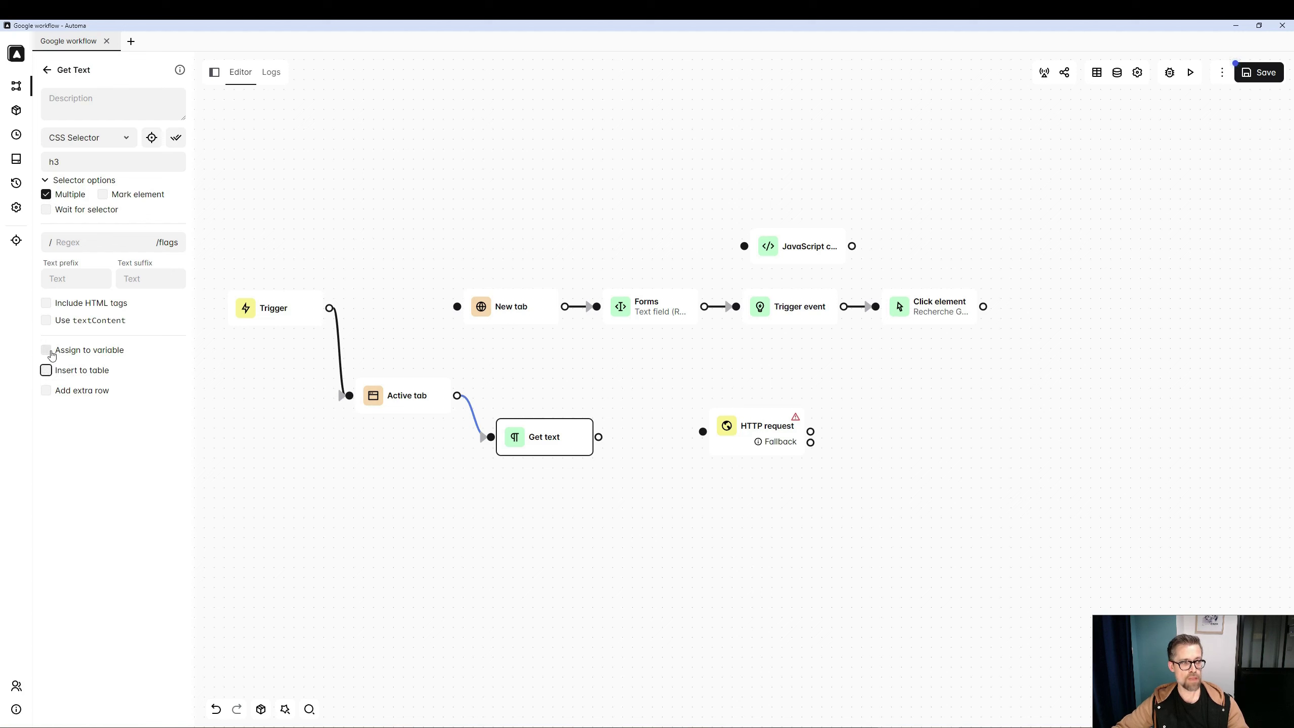
pyautogui.click(46, 350)
pyautogui.click(85, 376)
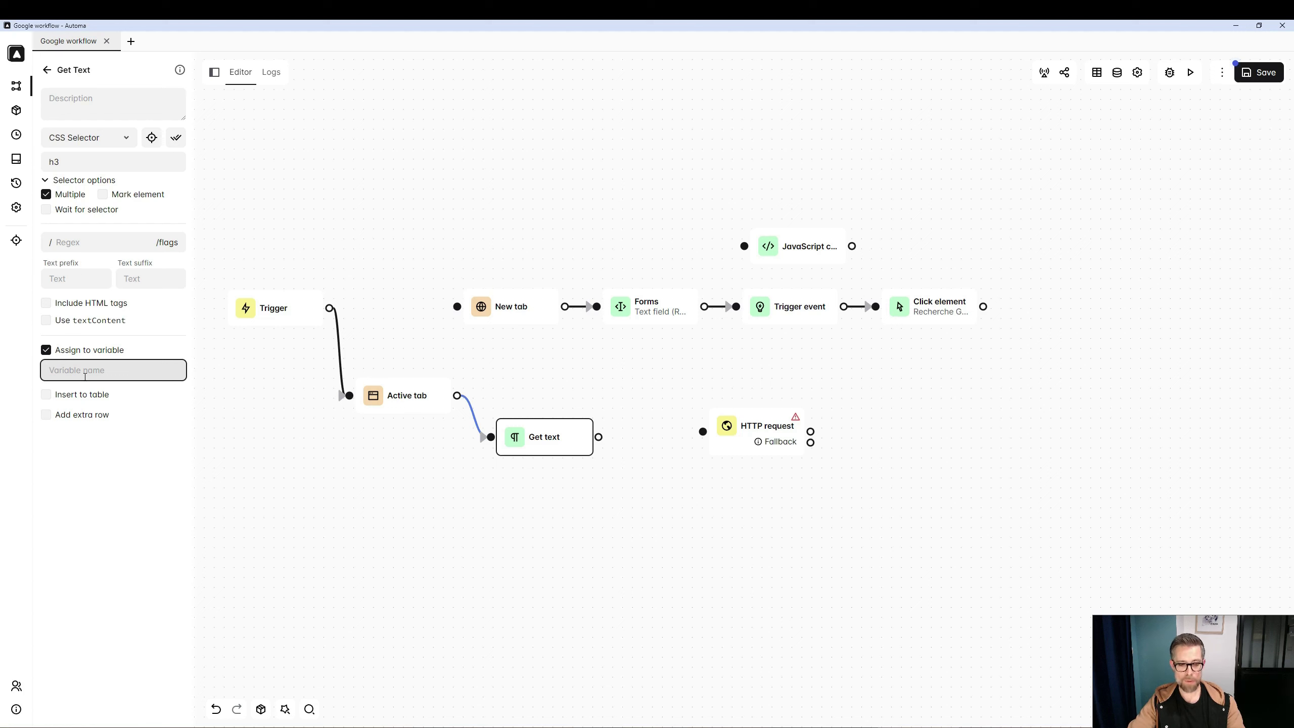
pyautogui.write('title')
pyautogui.hotkey('ctrl', 's')
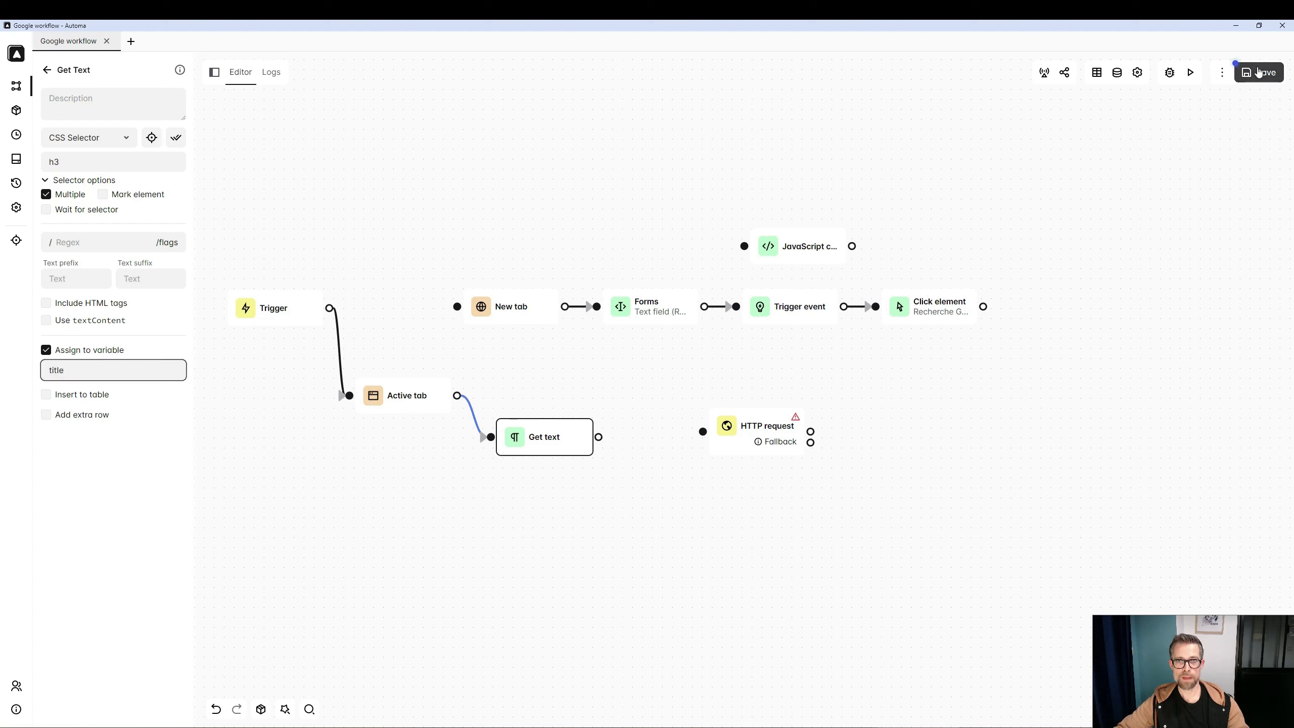
# - Run the workflow on the Google results page, close the element selector there and return to Automa
pyautogui.click(1191, 72)
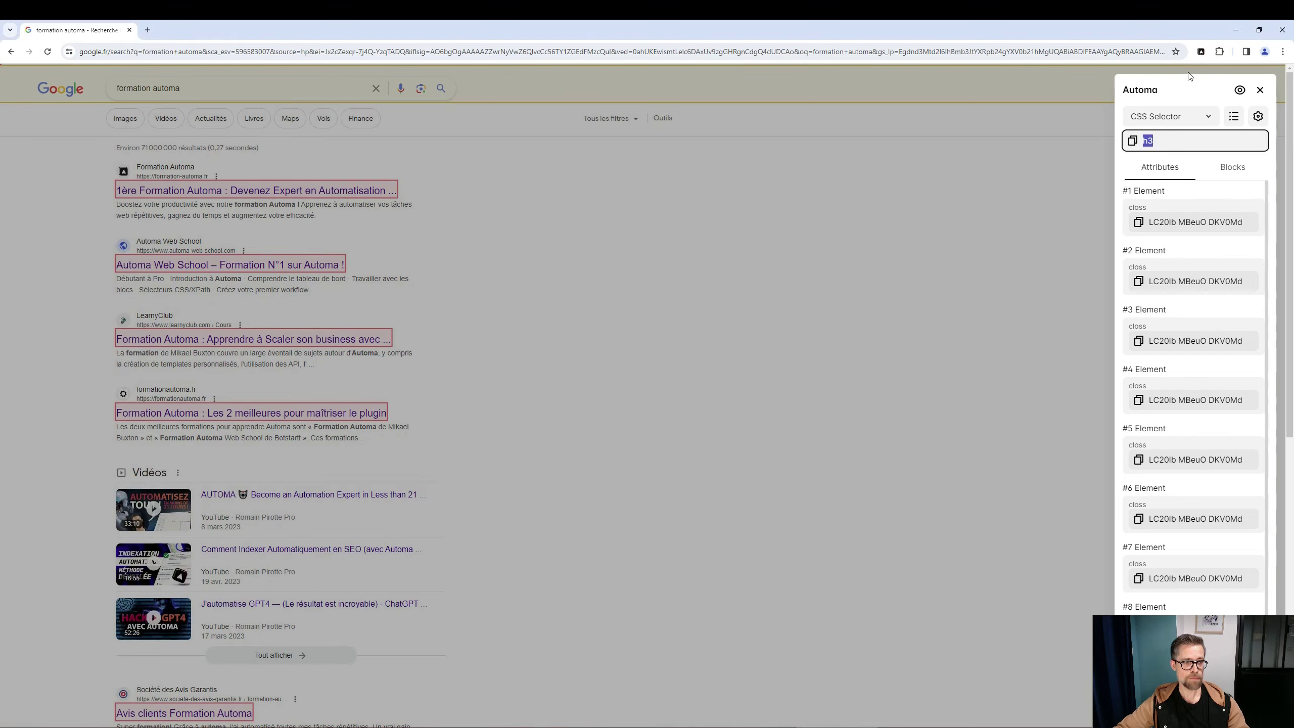
pyautogui.click(1260, 90)
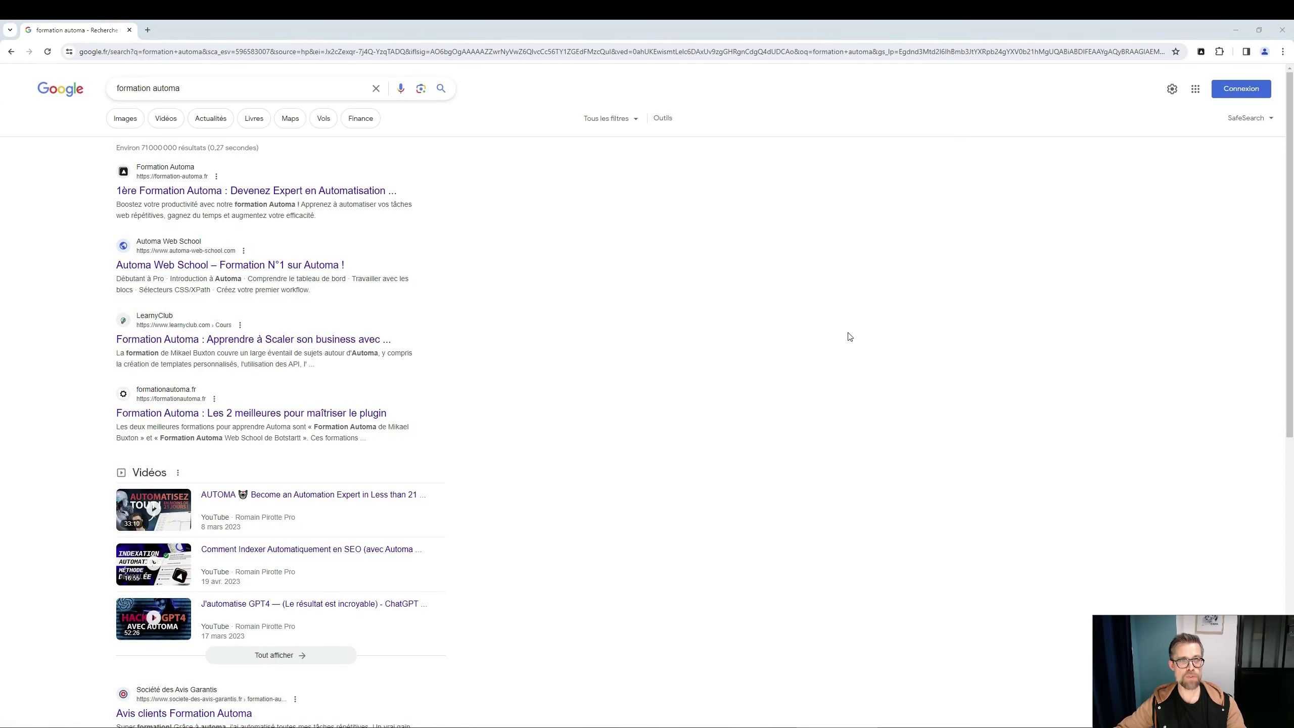
pyautogui.hotkey('alt', 'Tab')
# - Open the log of the latest Google run, examine the raw contents of the title variable and close the log
pyautogui.click(270, 72)
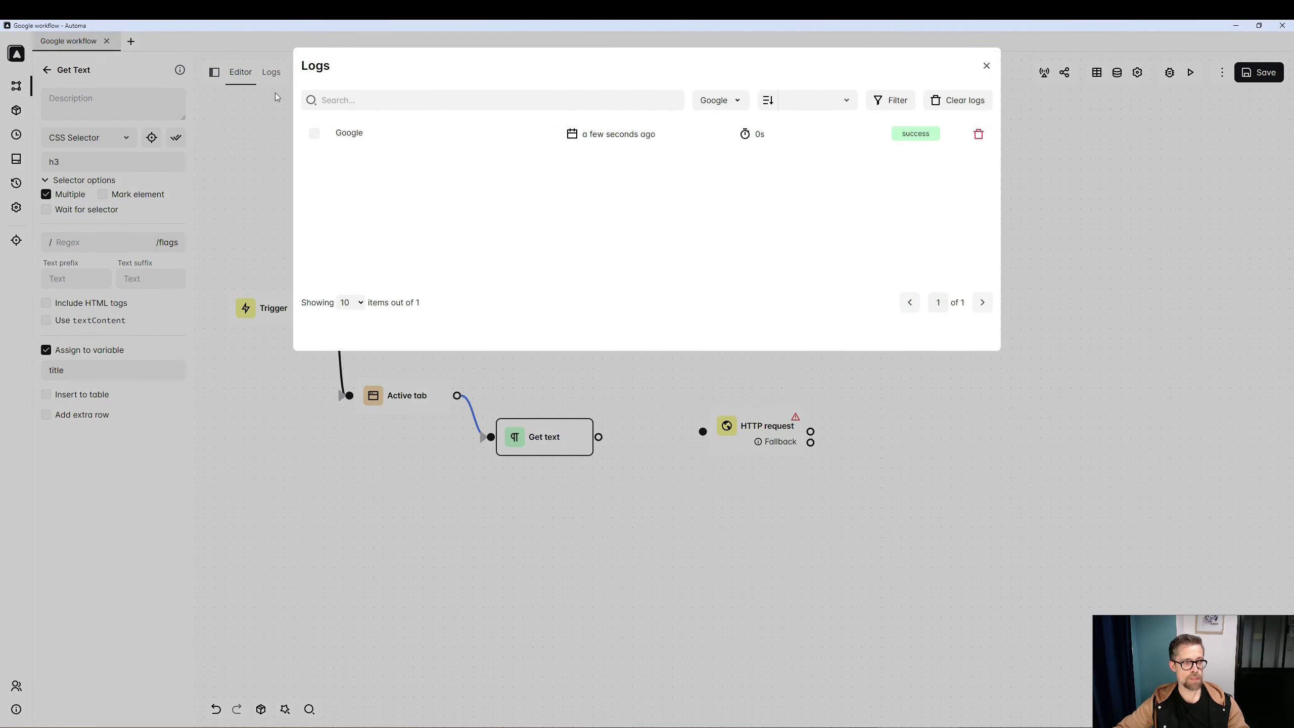
pyautogui.click(273, 76)
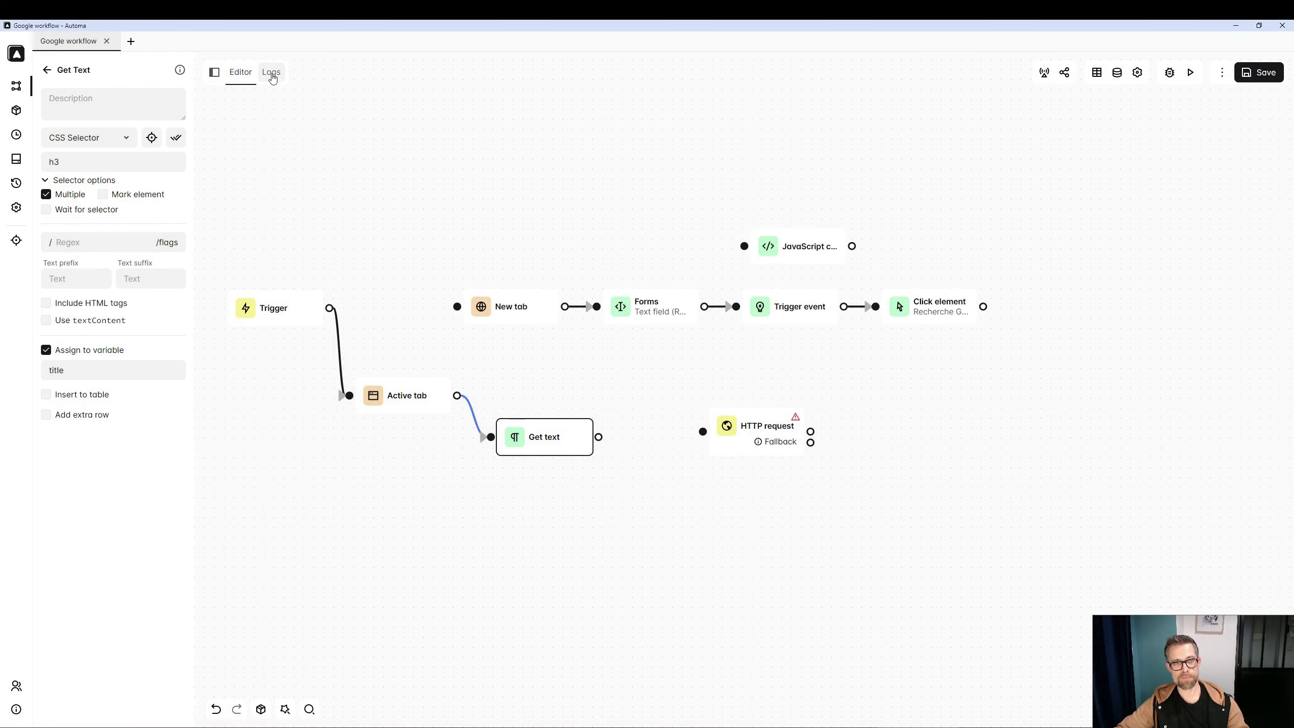
pyautogui.click(273, 76)
pyautogui.click(386, 140)
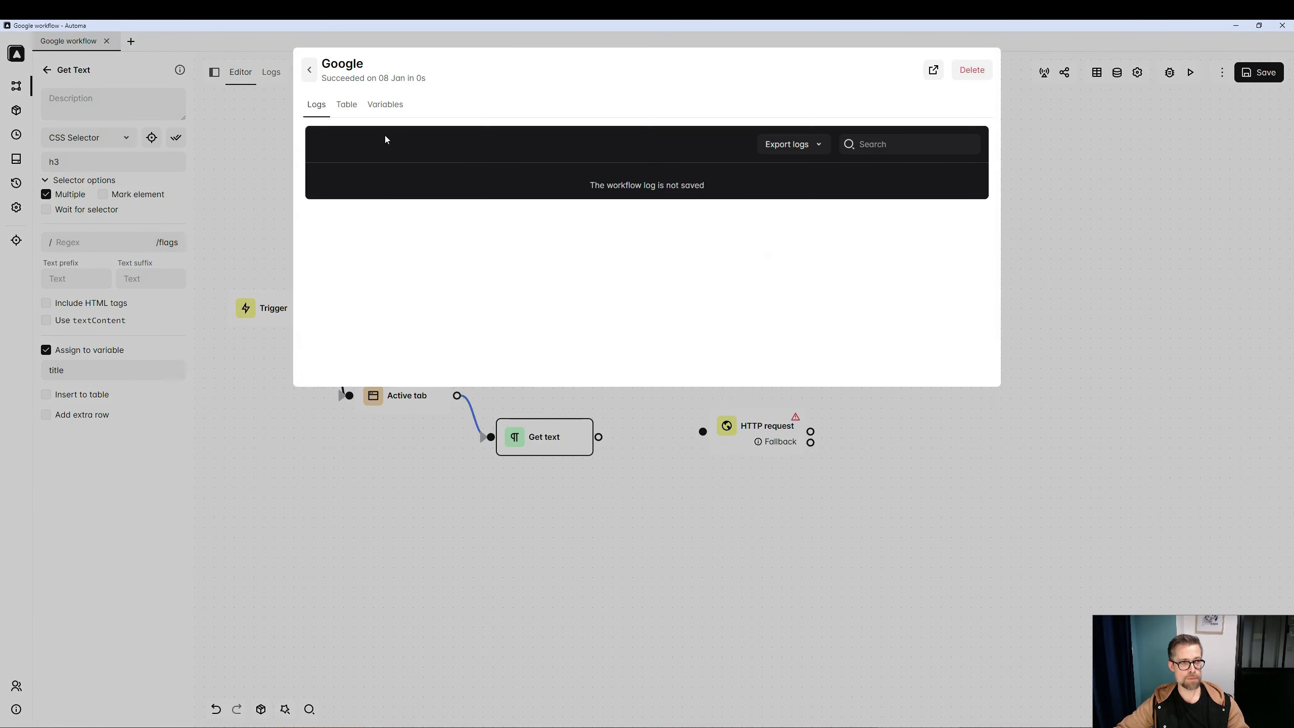
pyautogui.click(385, 105)
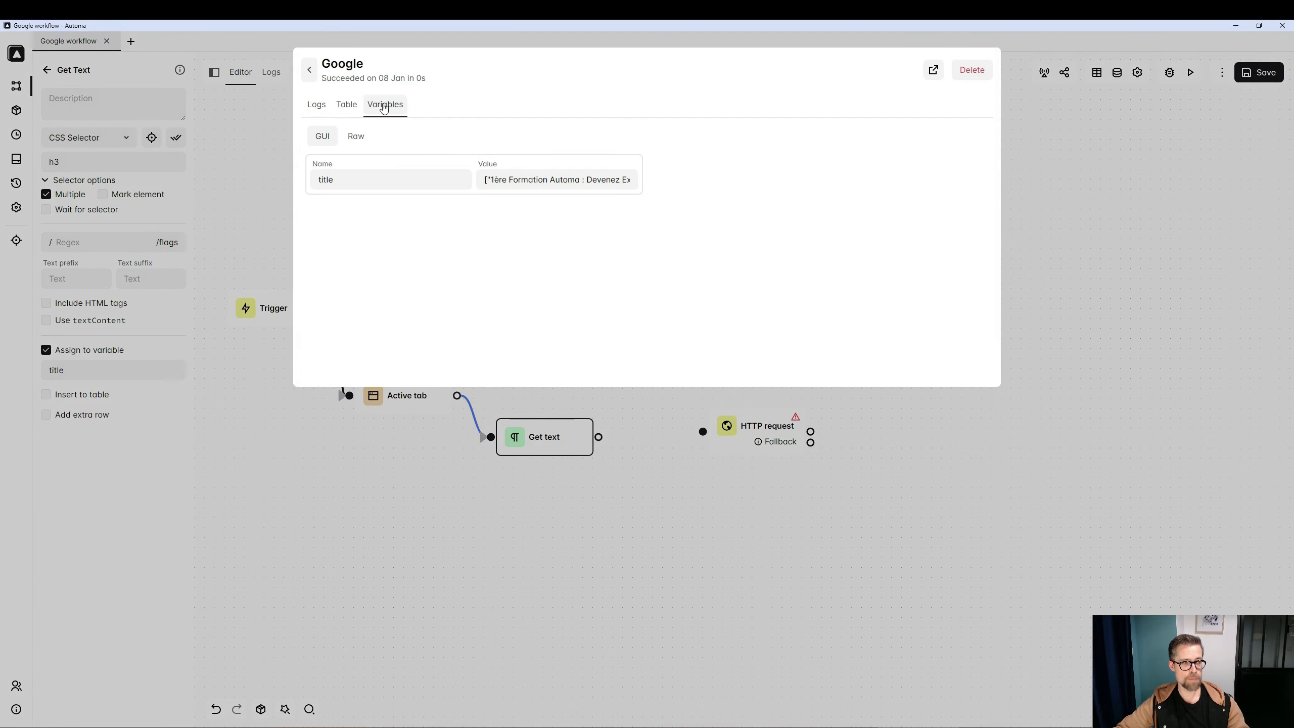
pyautogui.click(355, 135)
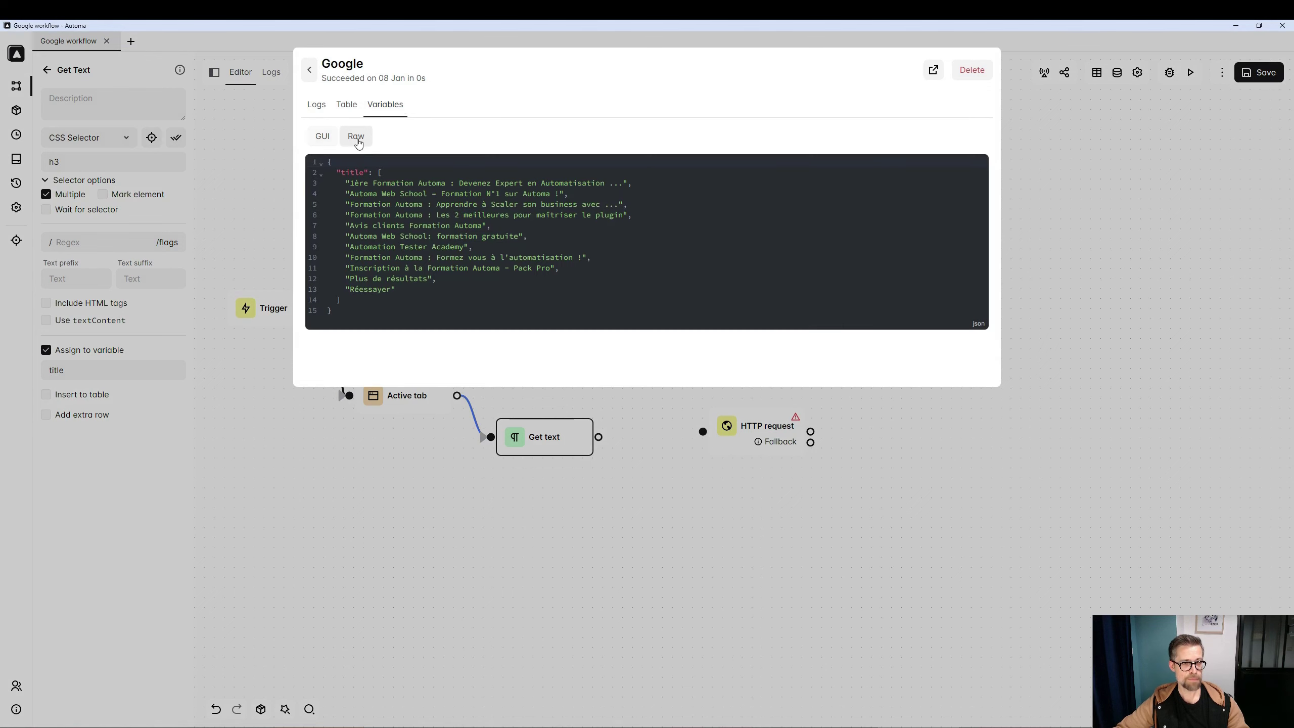
pyautogui.moveTo(346, 182); pyautogui.dragTo(638, 266)
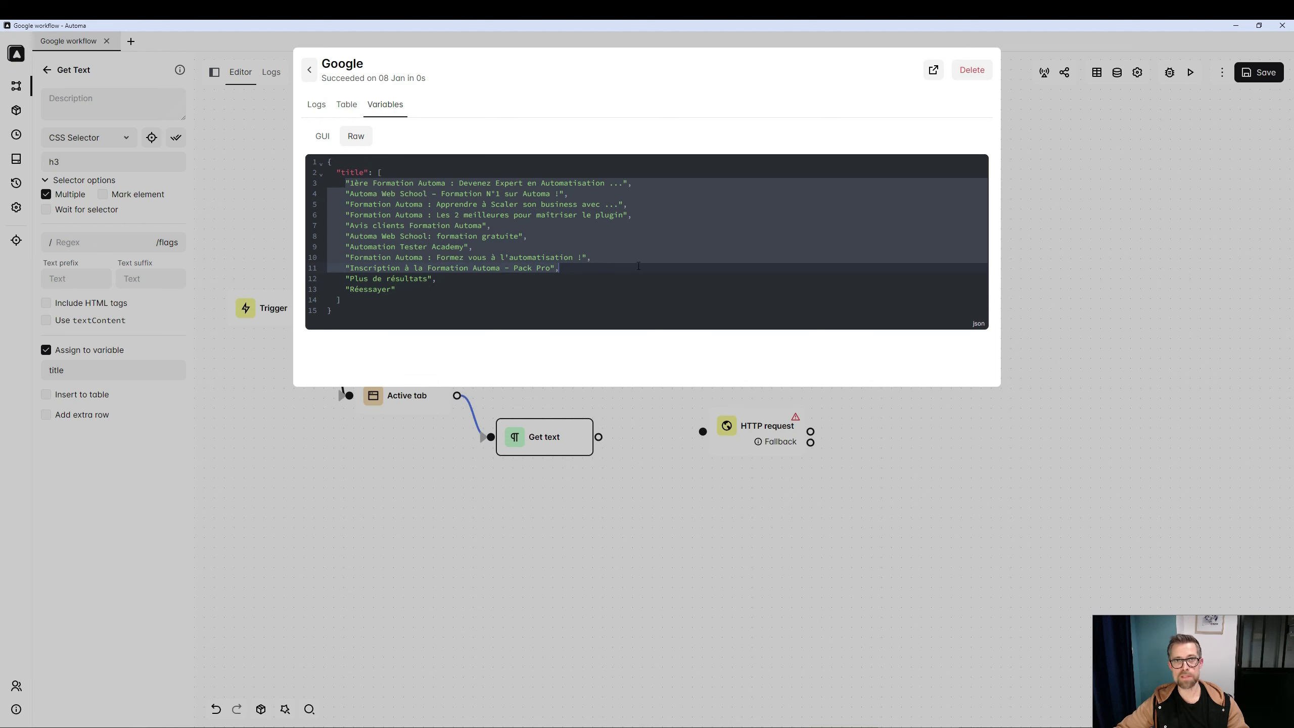
pyautogui.click(1255, 244)
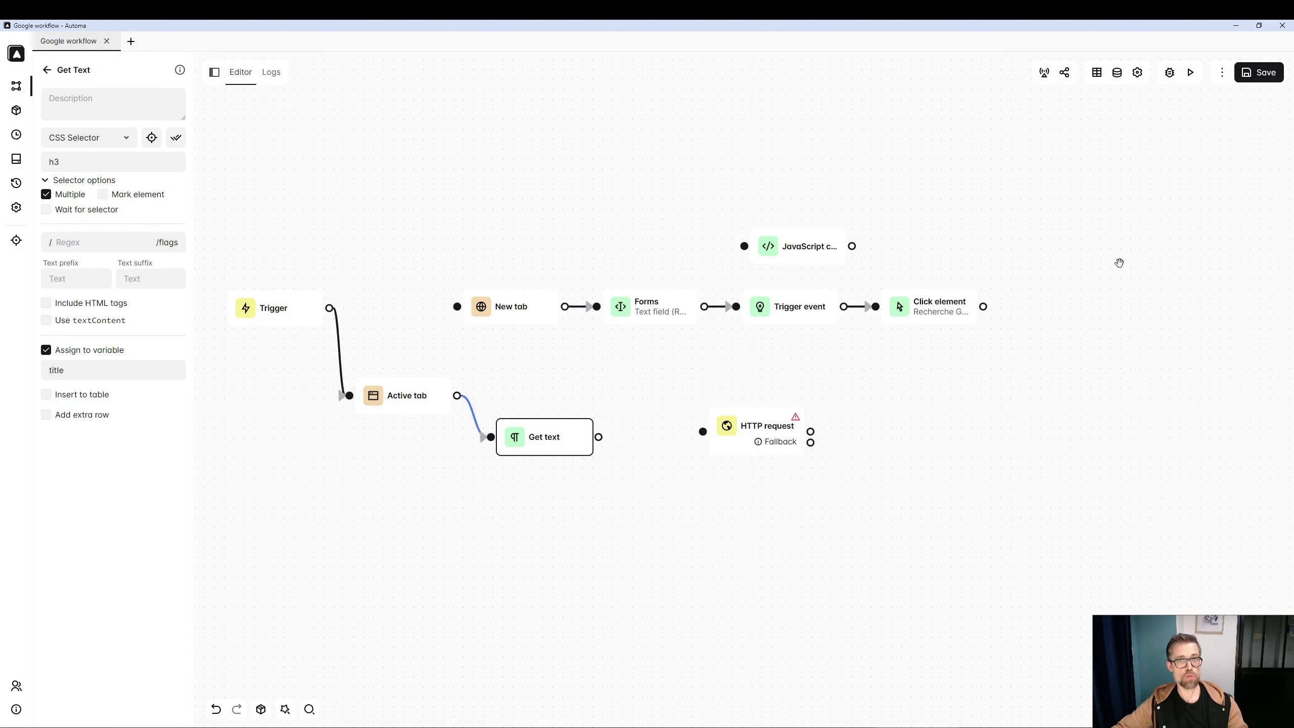
pyautogui.click(1080, 477)
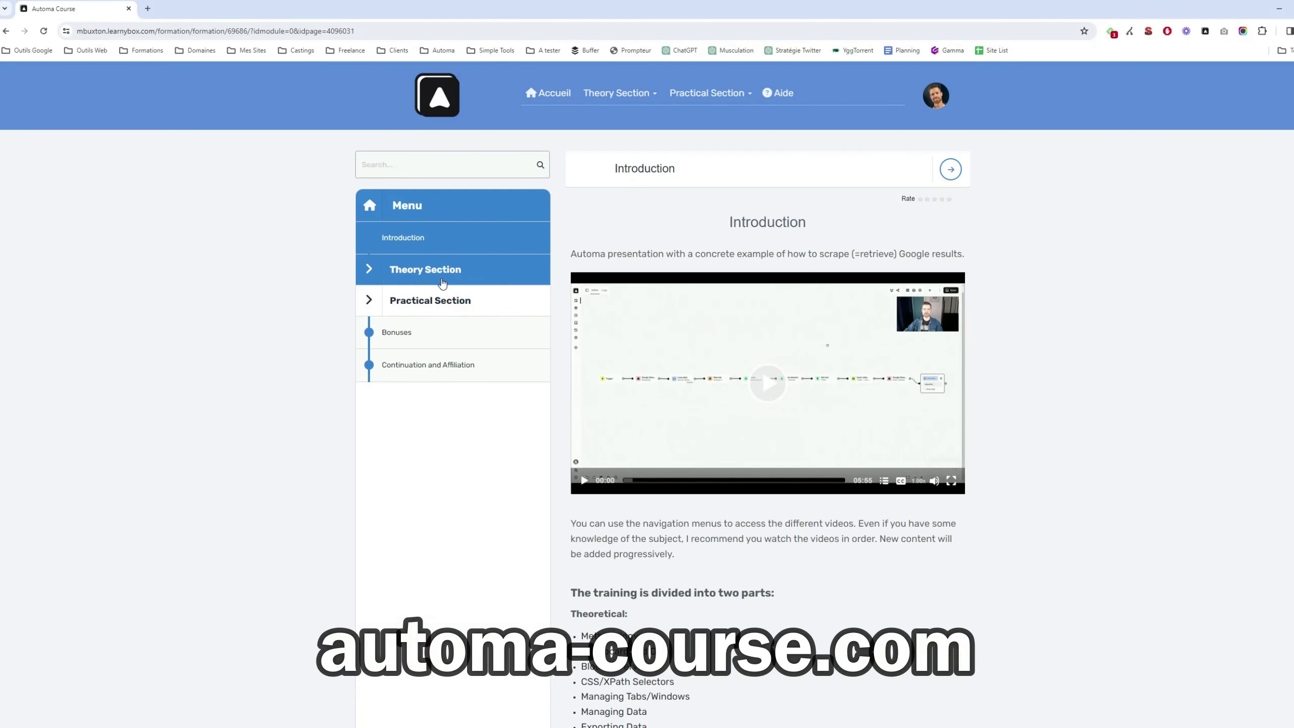
# - On the Automa course site, open the Blocks Overview lesson in the Theory Section and look through the Practical Section's lesson list
pyautogui.click(393, 270)
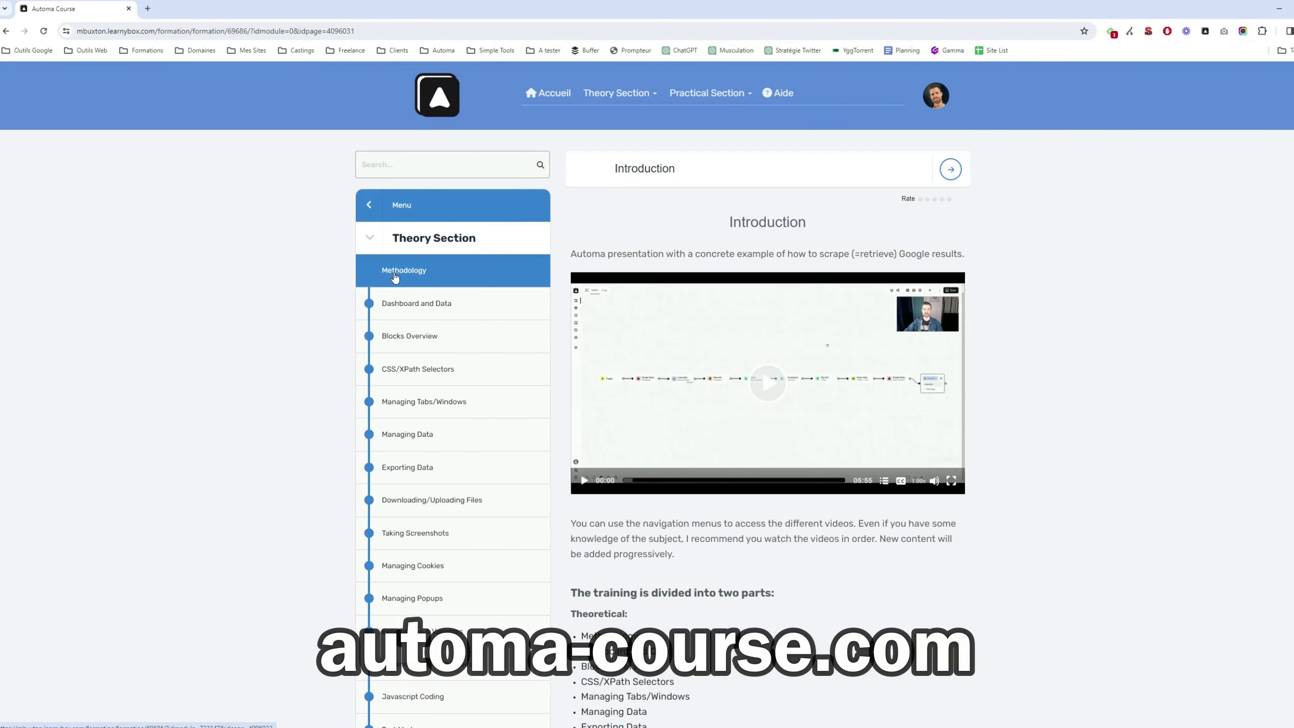
pyautogui.click(430, 343)
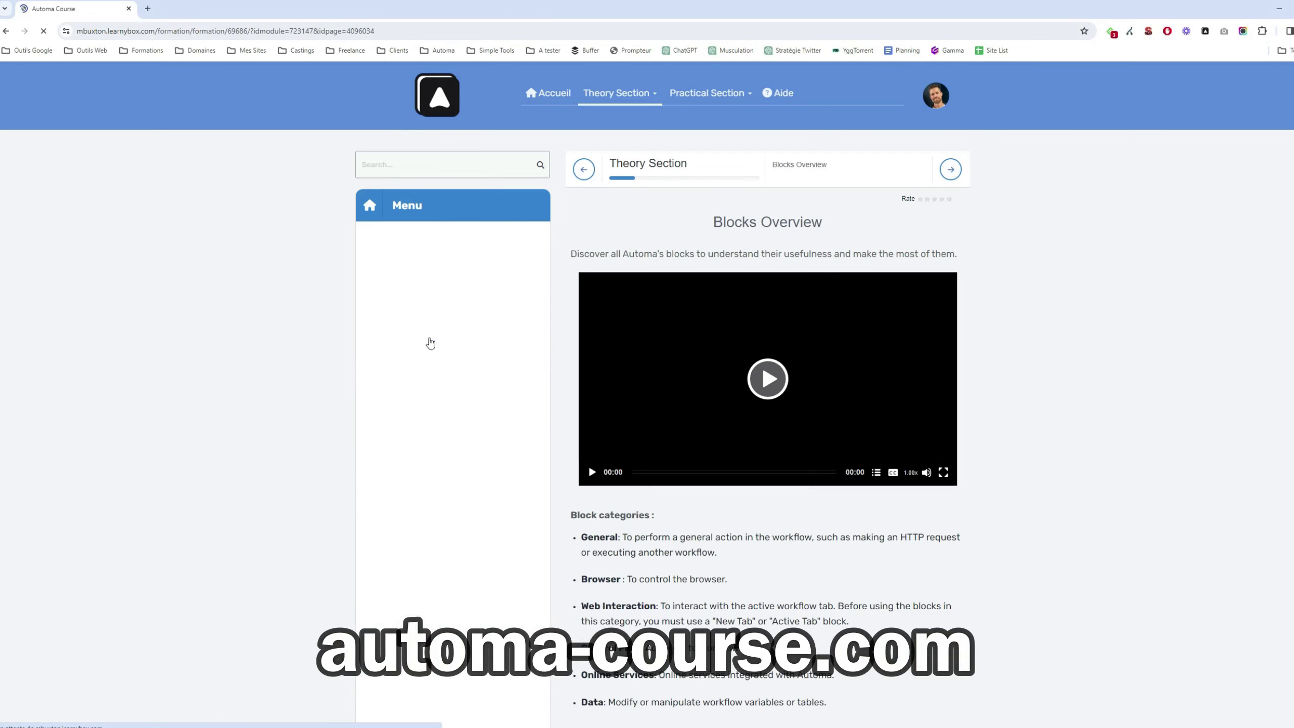
pyautogui.click(373, 217)
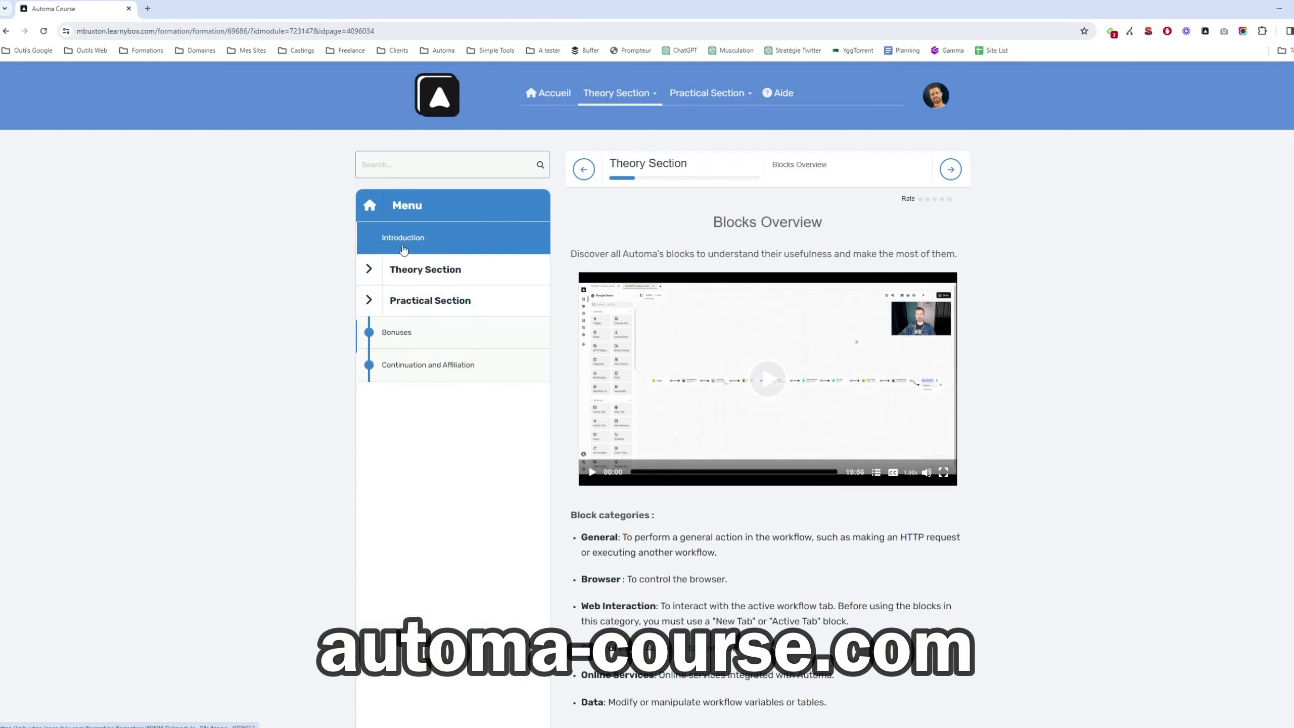
pyautogui.click(434, 299)
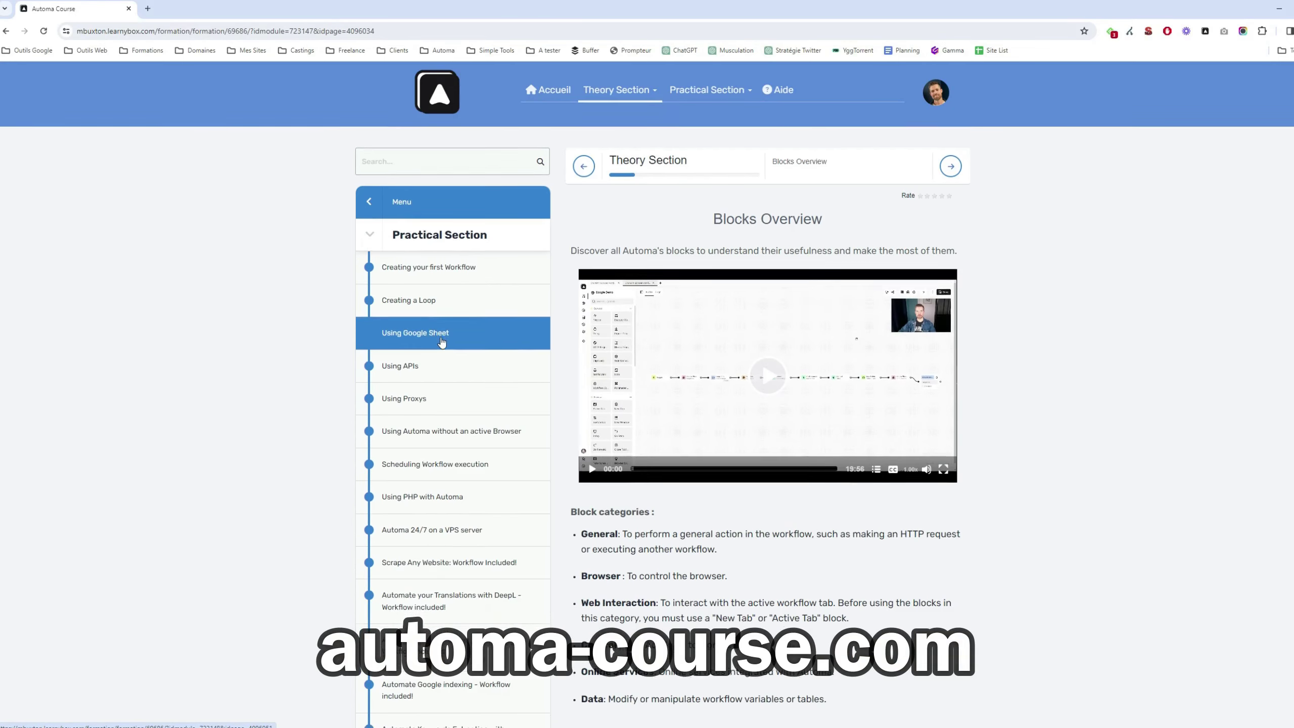
pyautogui.scroll(-10, 439, 332)
pyautogui.scroll(-1, 447, 338)
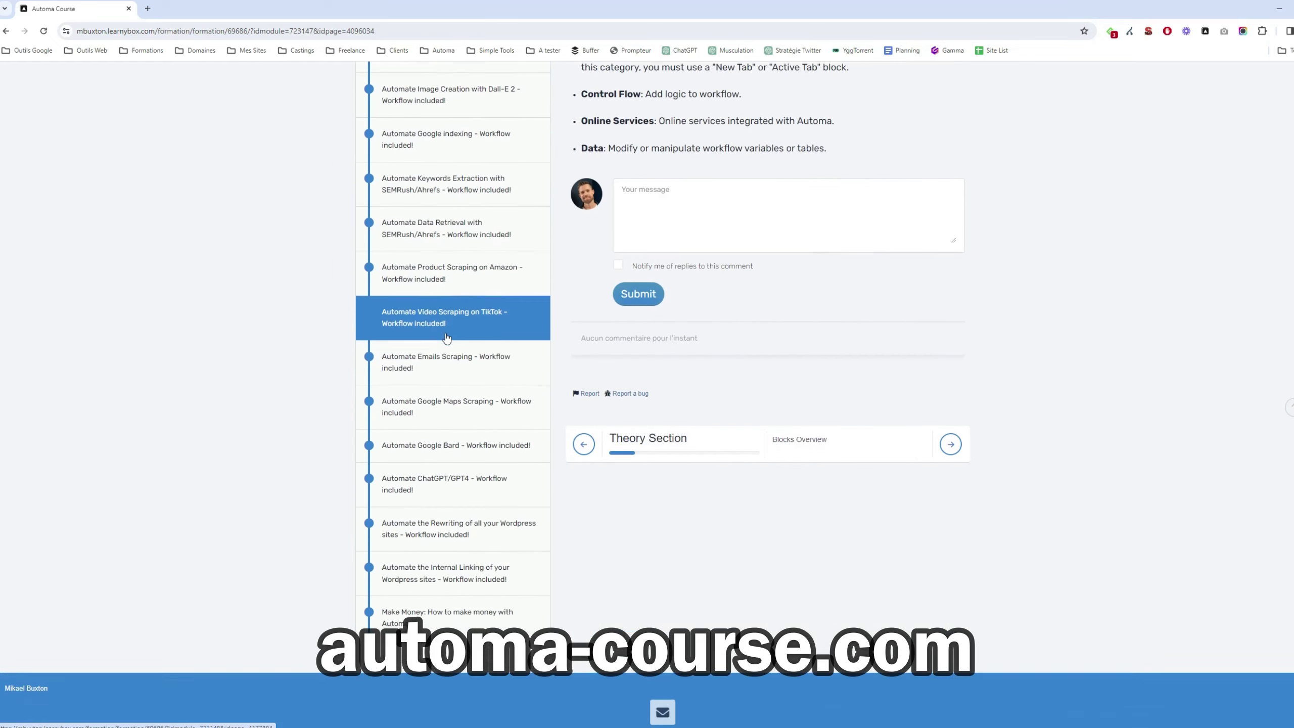